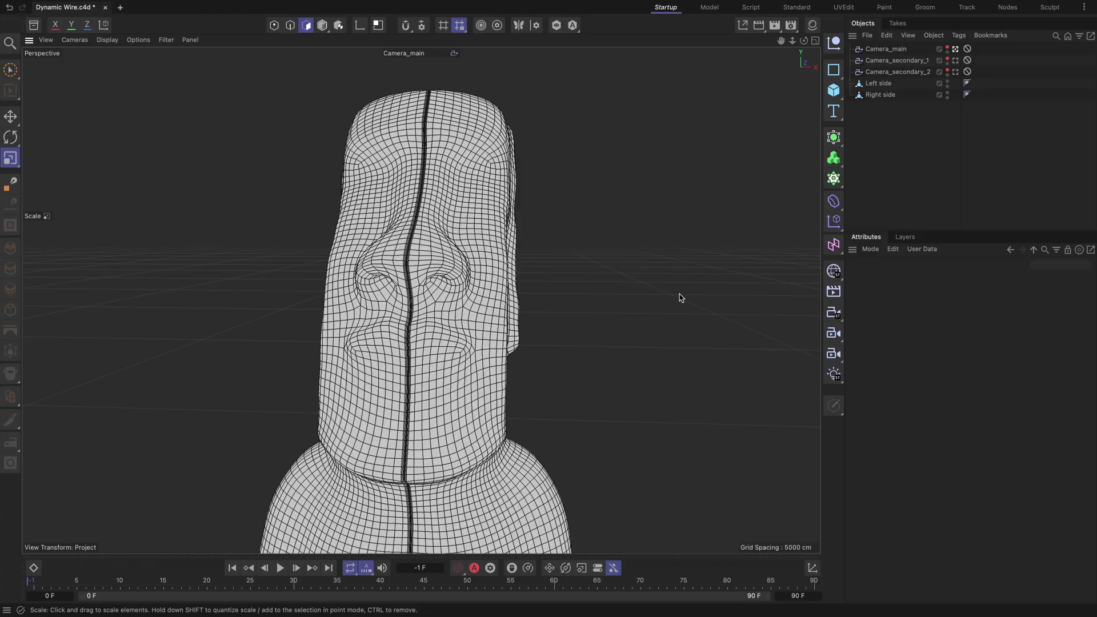
Select the Right side object, switch to Model mode, and show the four-view layout
left_click(868, 94)
key("ctrl+a")
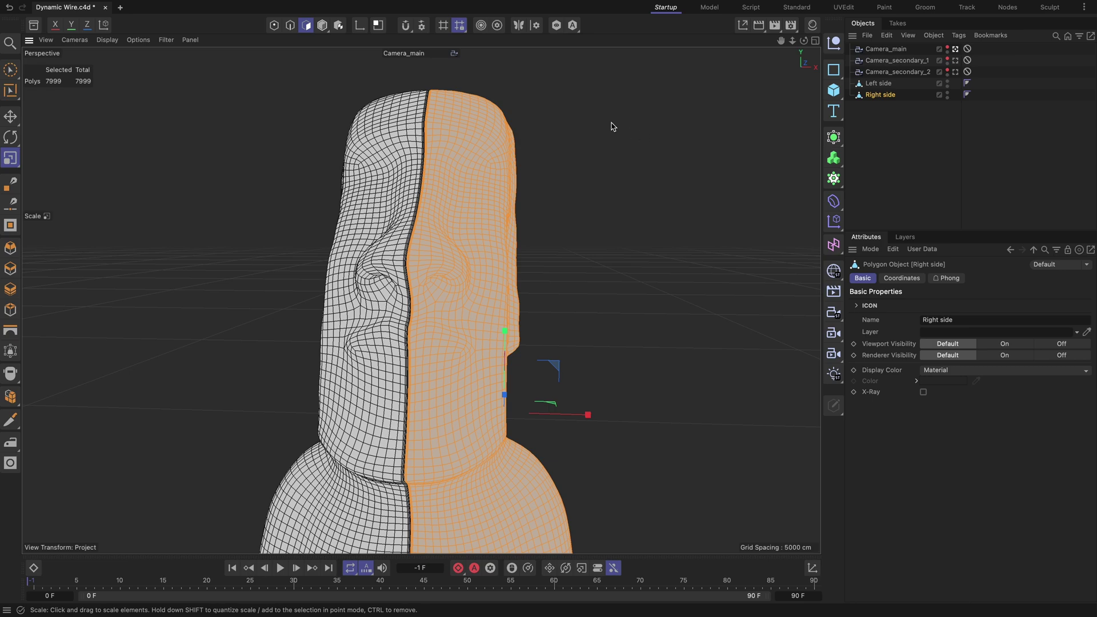
left_click(324, 27)
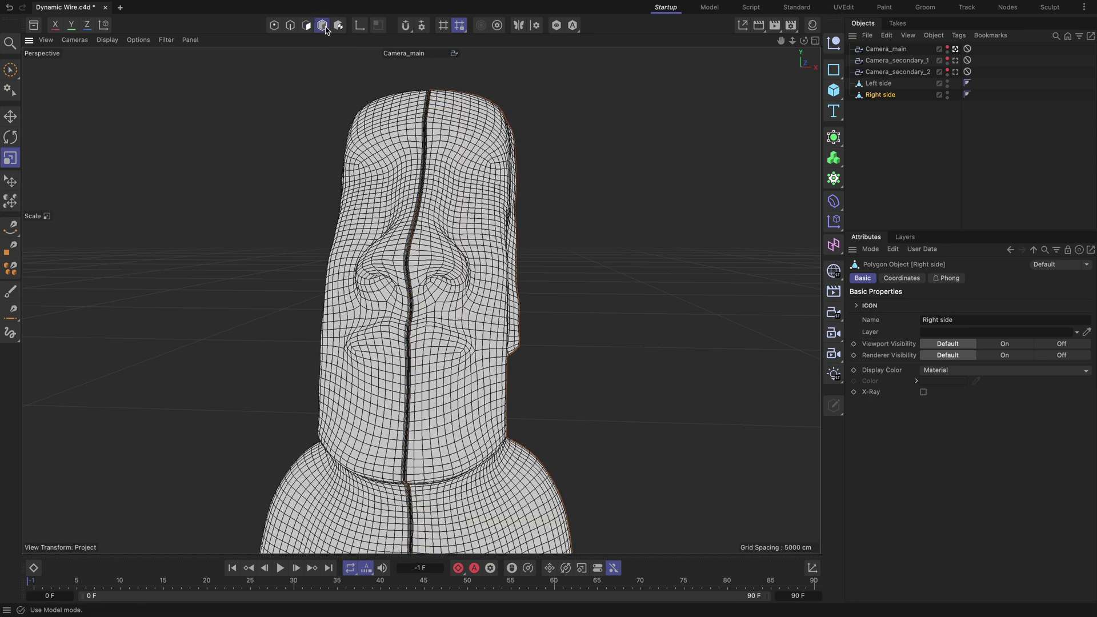
left_click(816, 41)
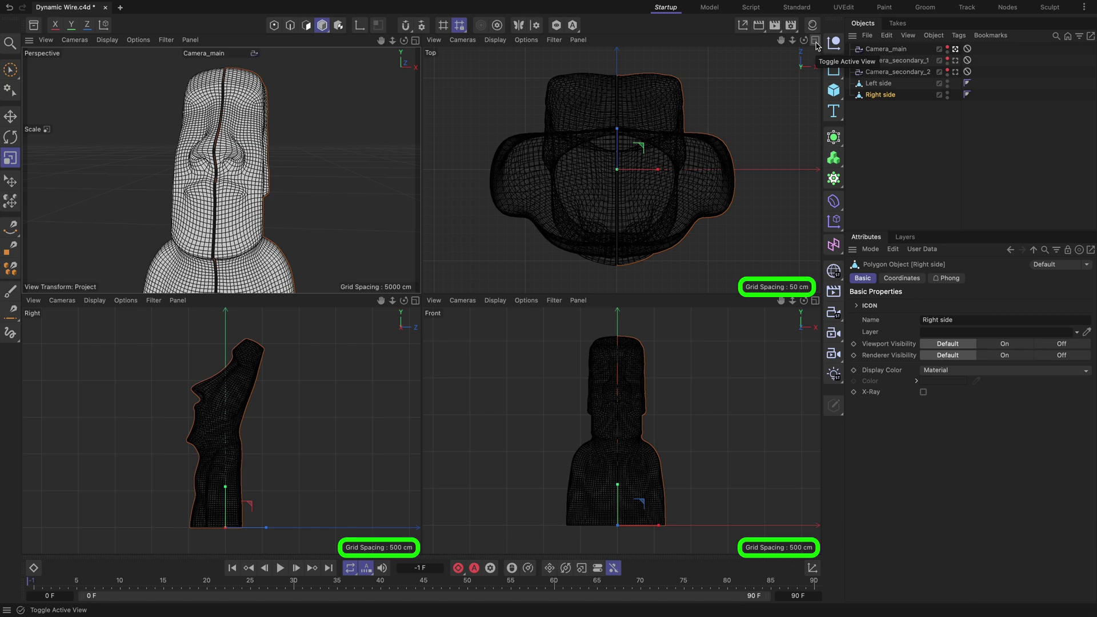
Collapse the four views back to the single Perspective viewport
left_click(416, 41)
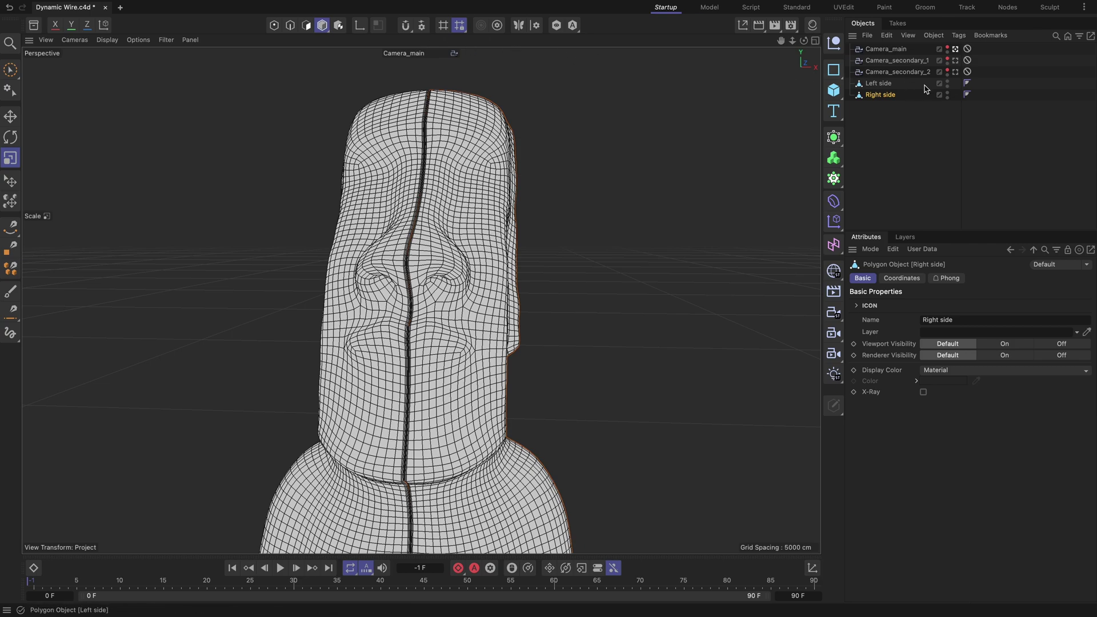
Hide Right side in the viewport and add a Cube placed below Left side
left_click(948, 95)
left_click(948, 95)
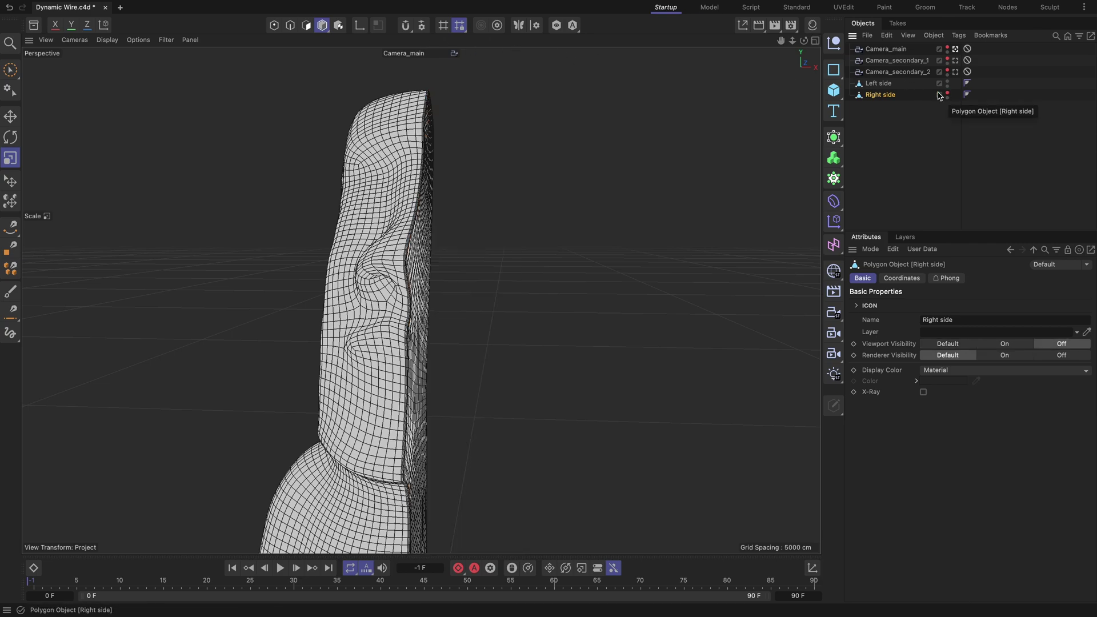
left_click(833, 90)
left_click_drag(873, 49, 883, 101)
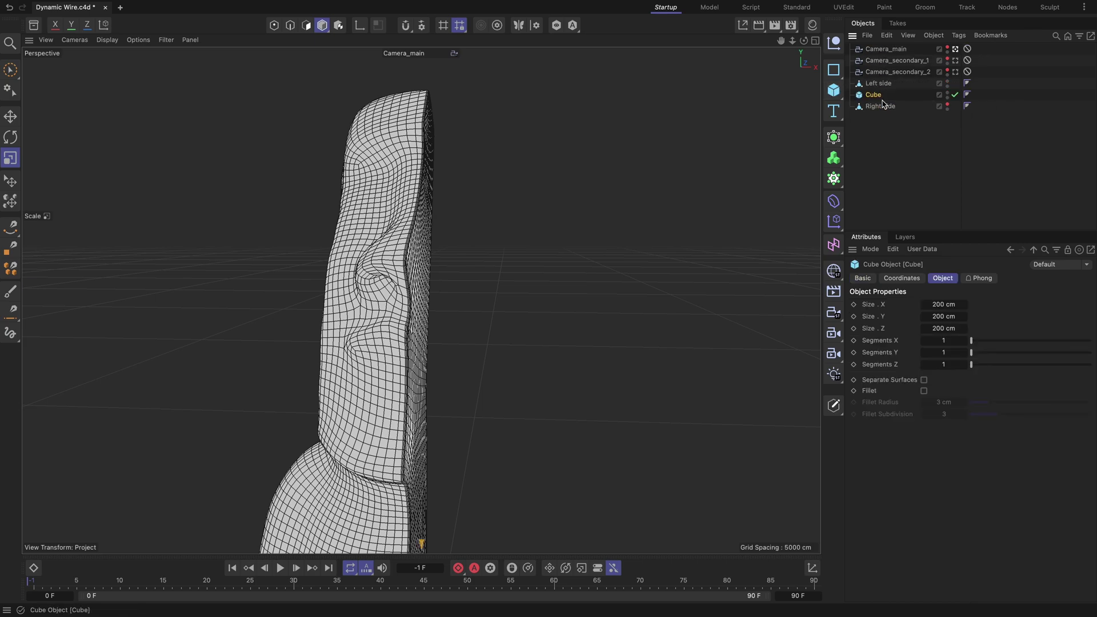
Set the cube's Size X, Y and Z to 10 cm
left_click(943, 304)
type("10")
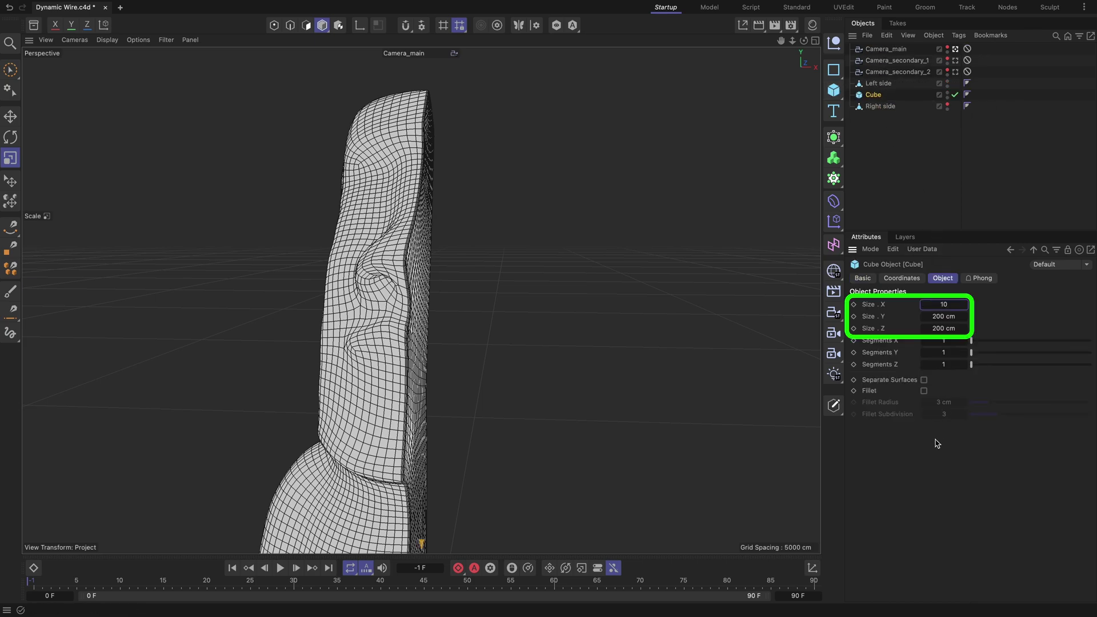
key("Tab")
type("10")
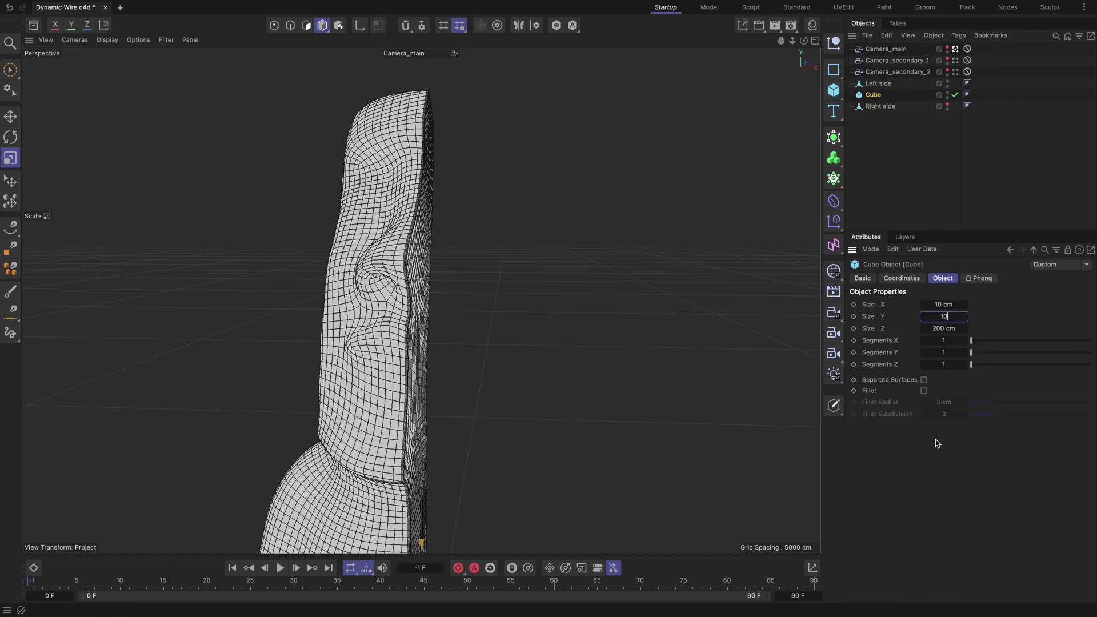
key("Tab")
type("10")
key("Tab")
Put the cube in a Cloner in Object mode on Right side with Count 300
left_click(834, 179)
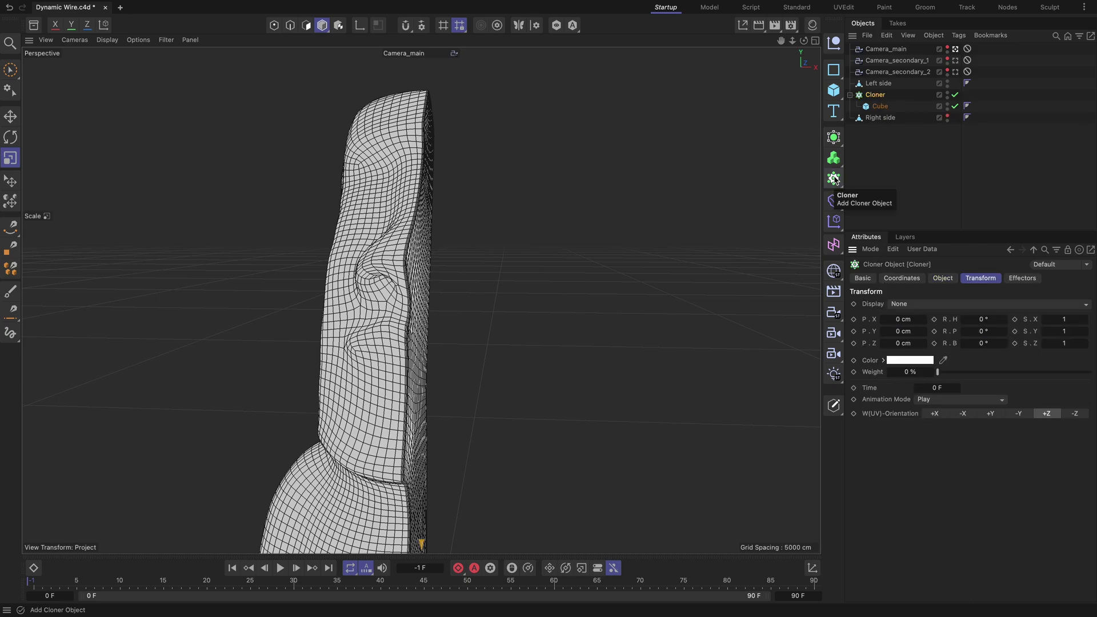
left_click(944, 278)
left_click(950, 305)
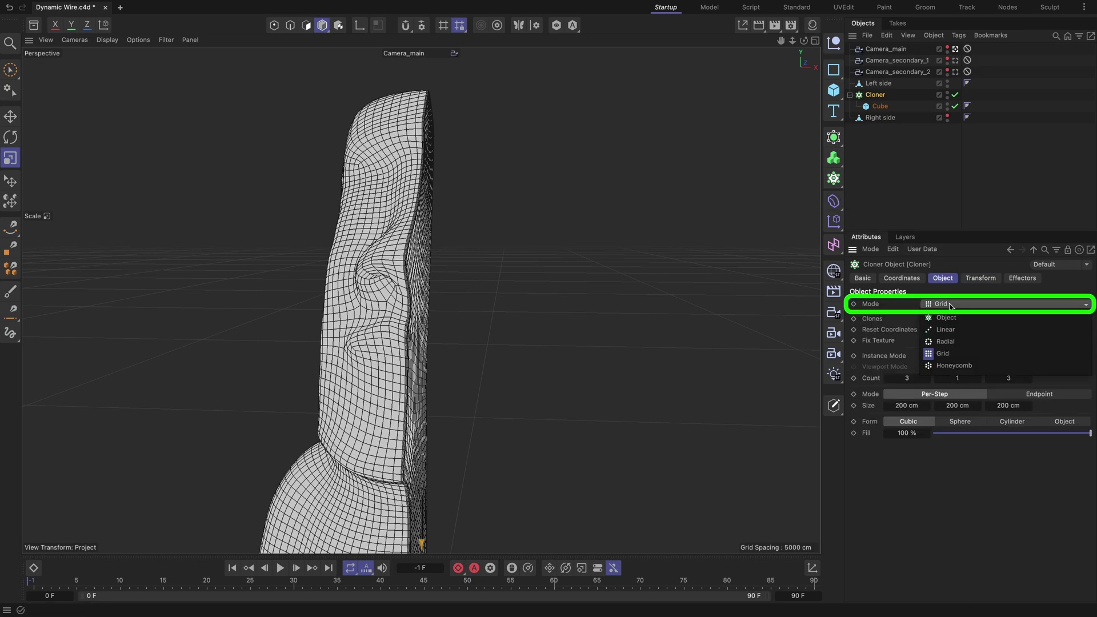
left_click(951, 318)
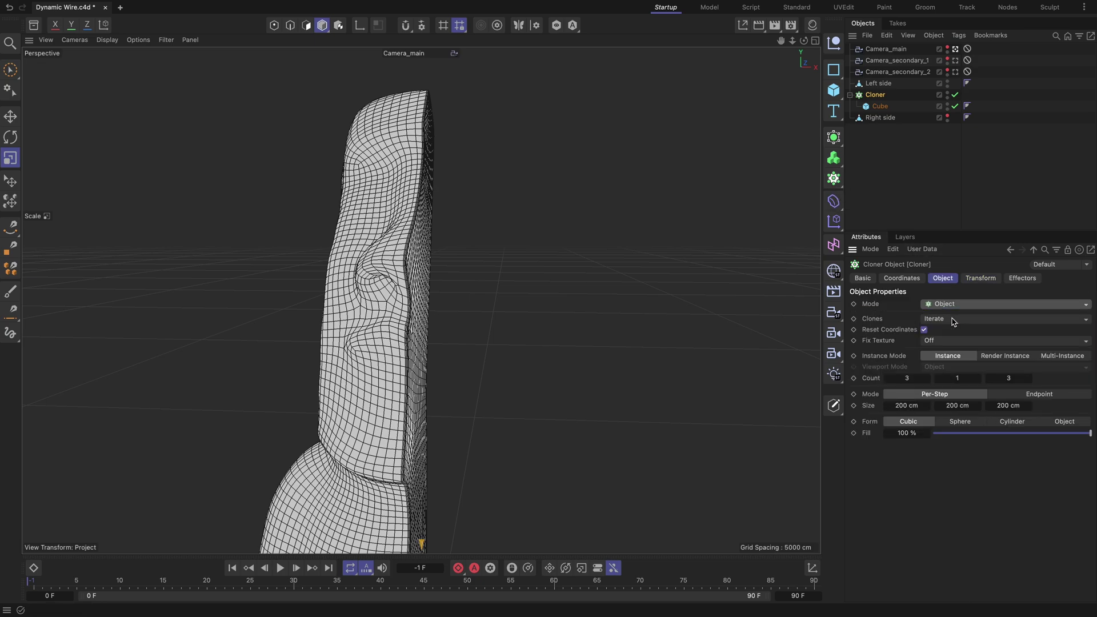
left_click_drag(881, 118, 963, 379)
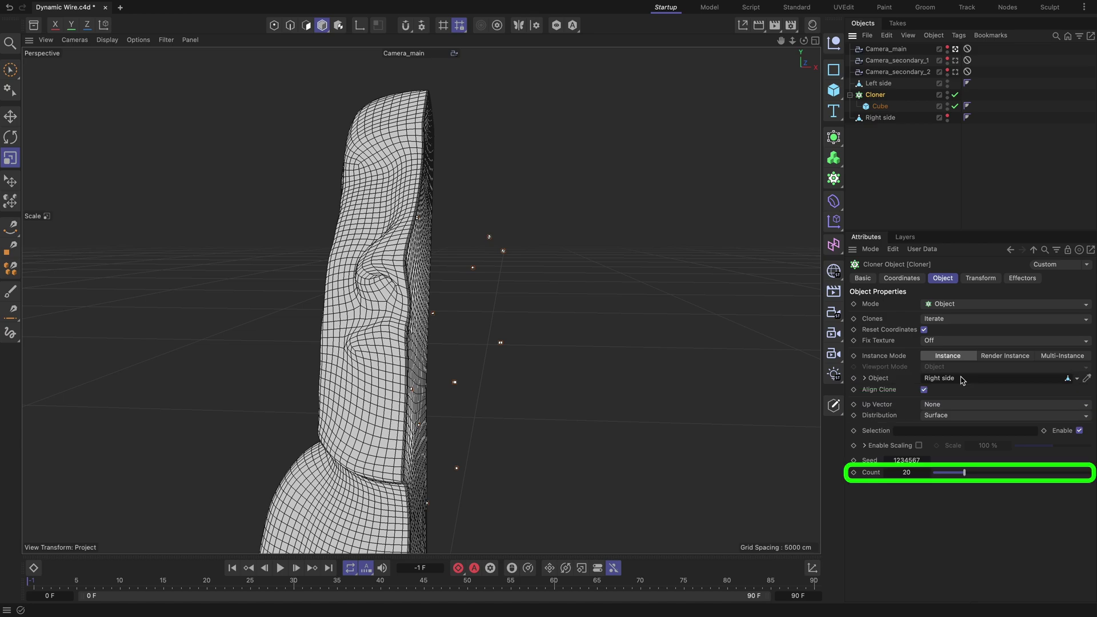
double_click(908, 473)
type("300")
key("Return")
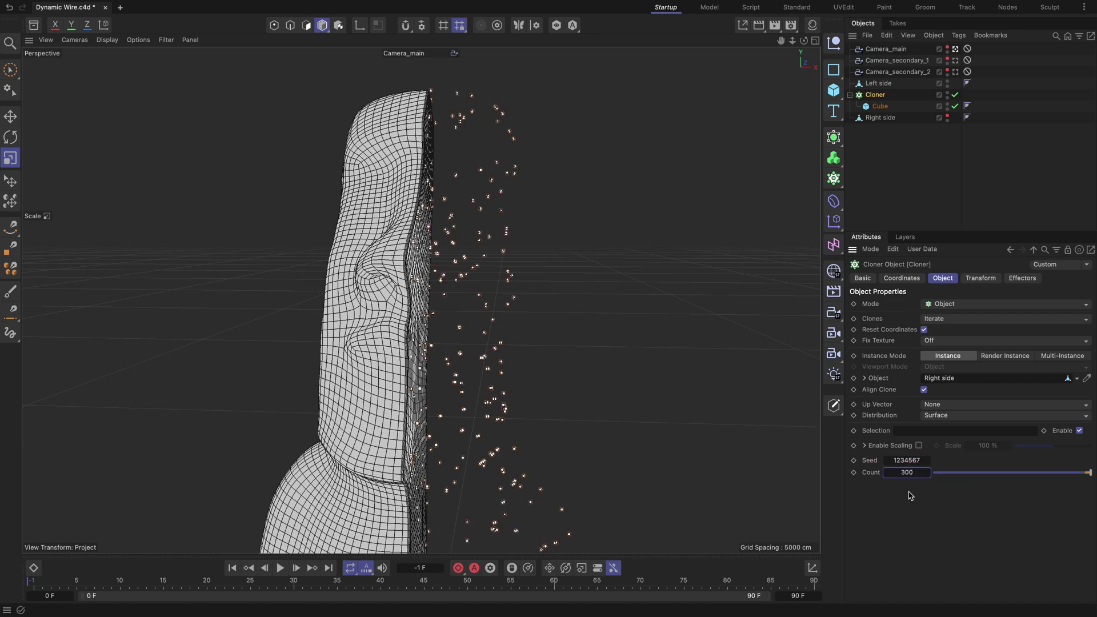
Add a Voronoi Fracture around the Cloner and set its Transform display to Index
left_click(833, 178)
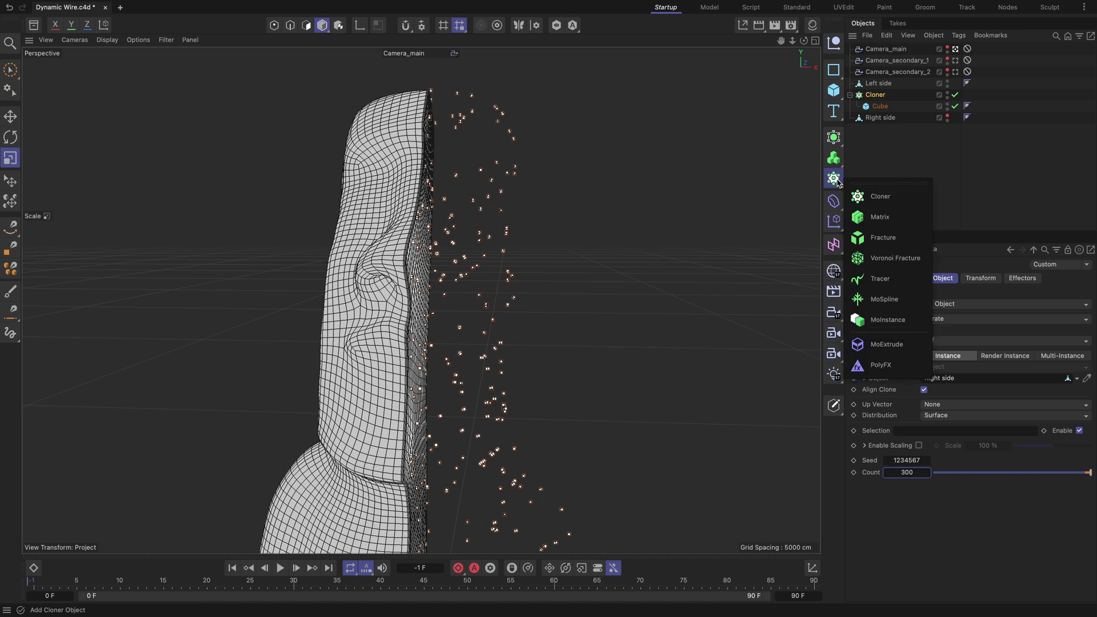
left_click(884, 262, "alt")
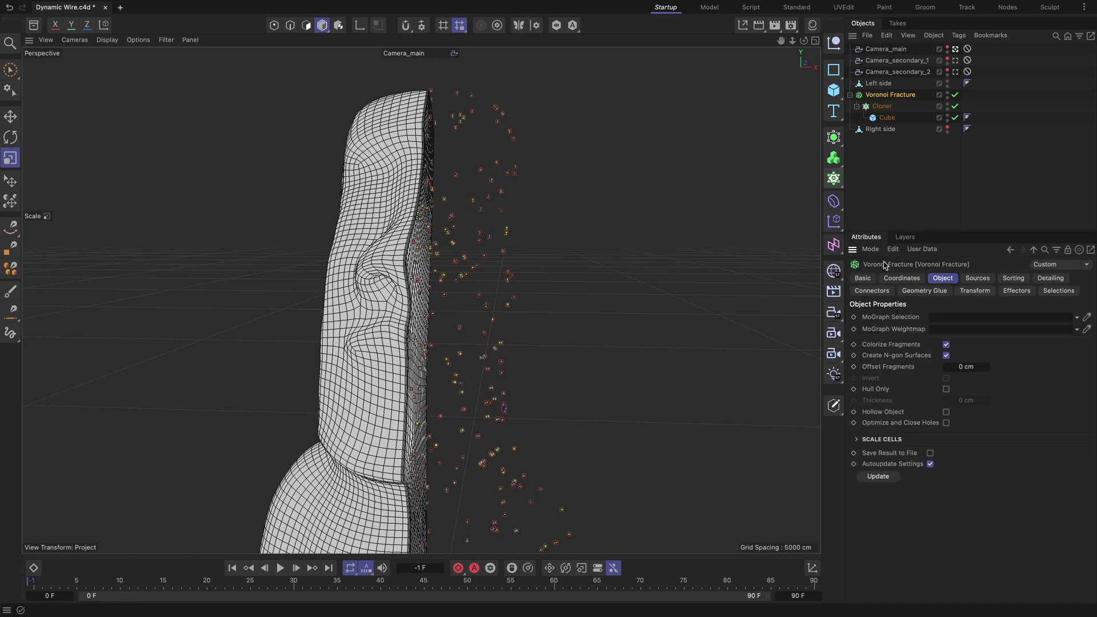
left_click(974, 291)
left_click(981, 315)
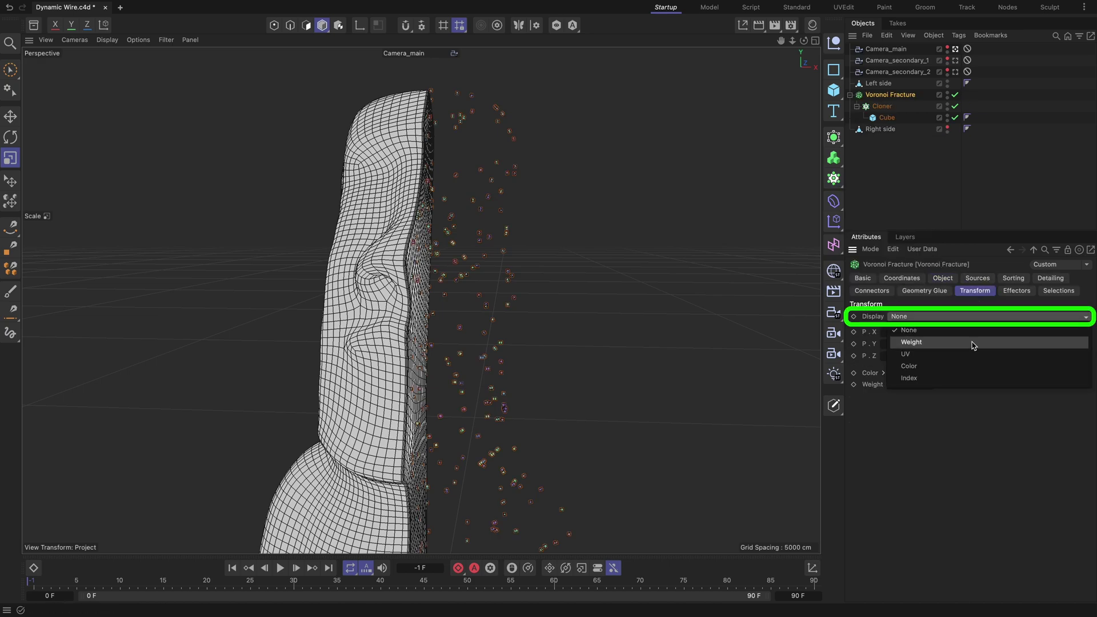
left_click(971, 375)
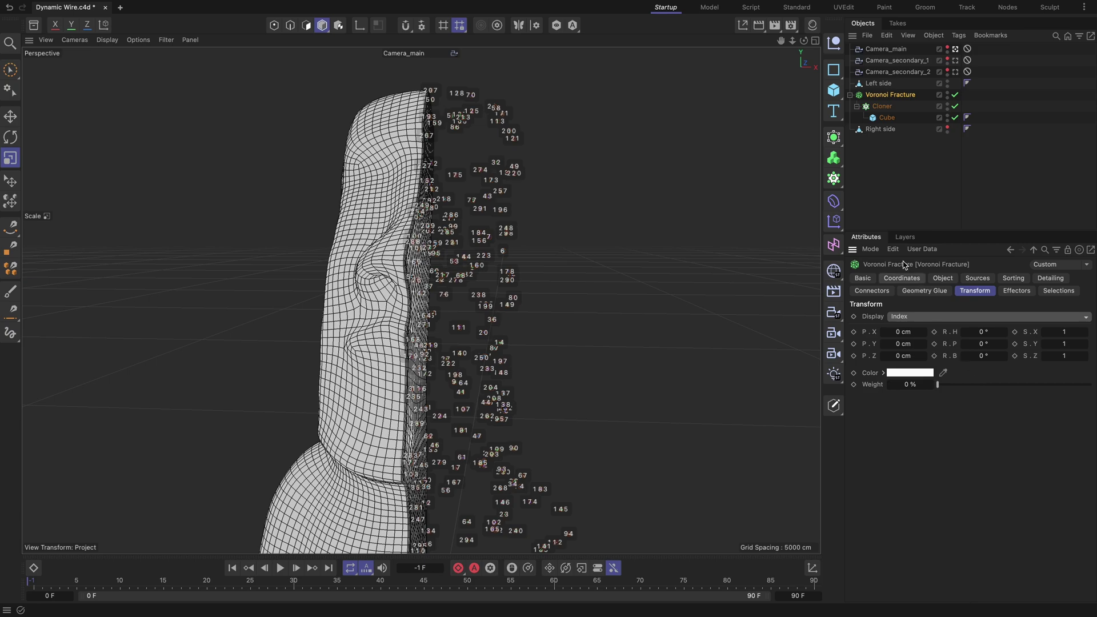
Add a Tracer below Left side using Connect All Objects, B-Spline and Adaptive intermediate points
left_click(834, 157)
left_click(884, 281)
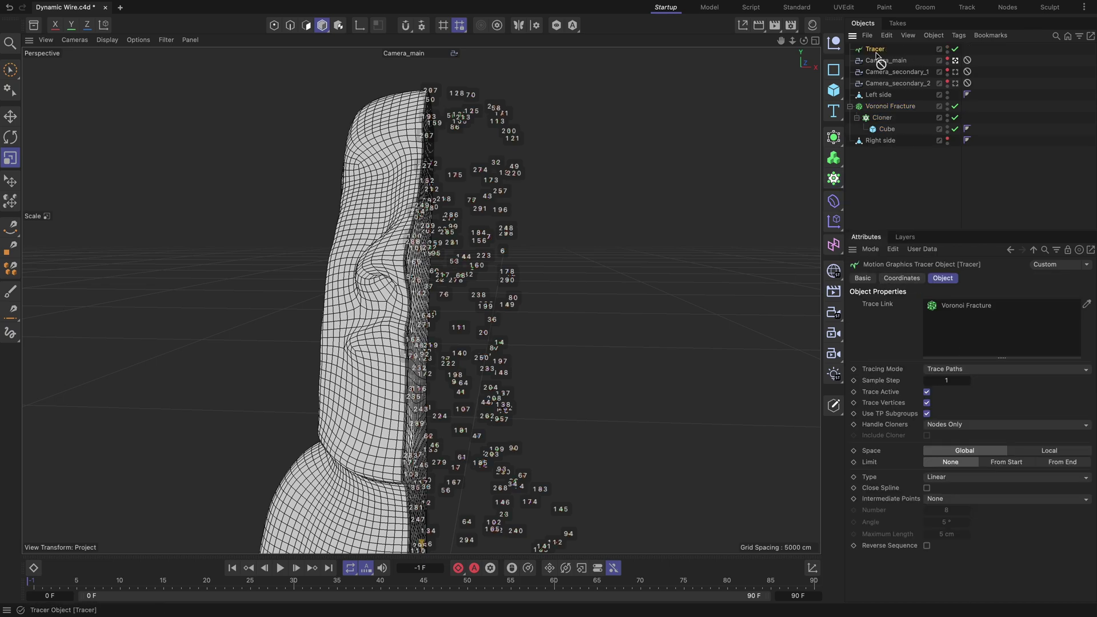
left_click_drag(876, 51, 884, 103)
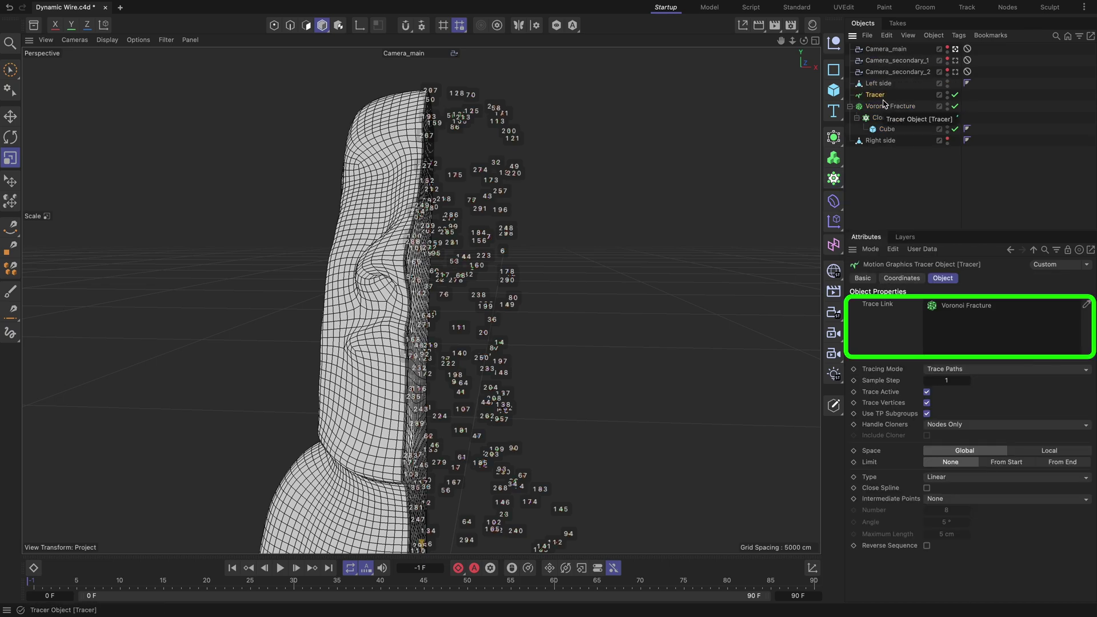
left_click(988, 370)
left_click(965, 392)
left_click(970, 478)
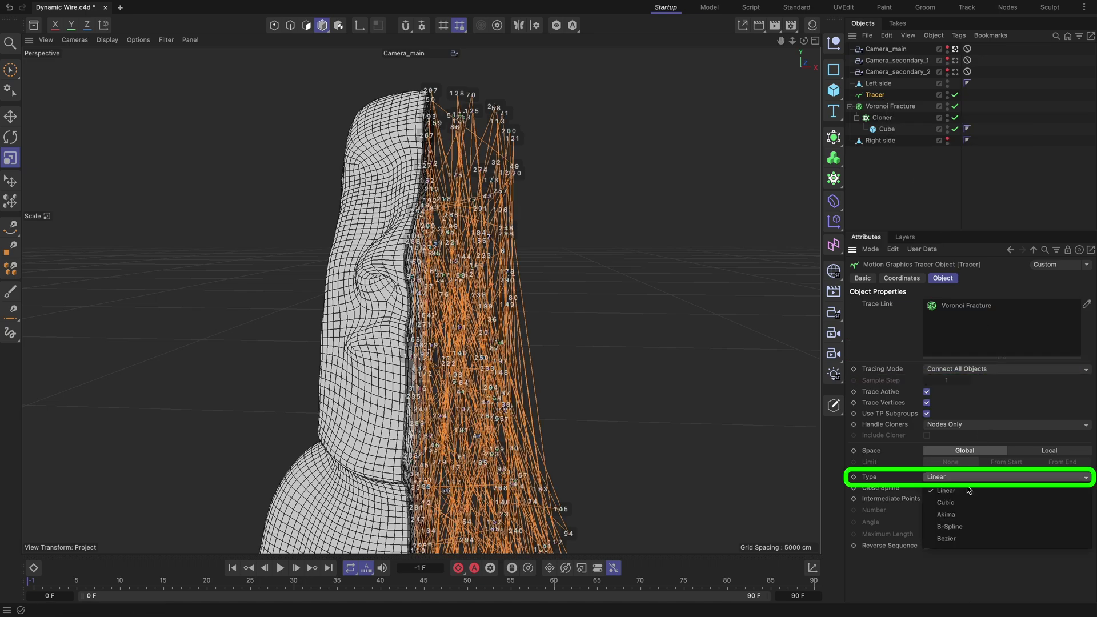
left_click(966, 527)
left_click(964, 500)
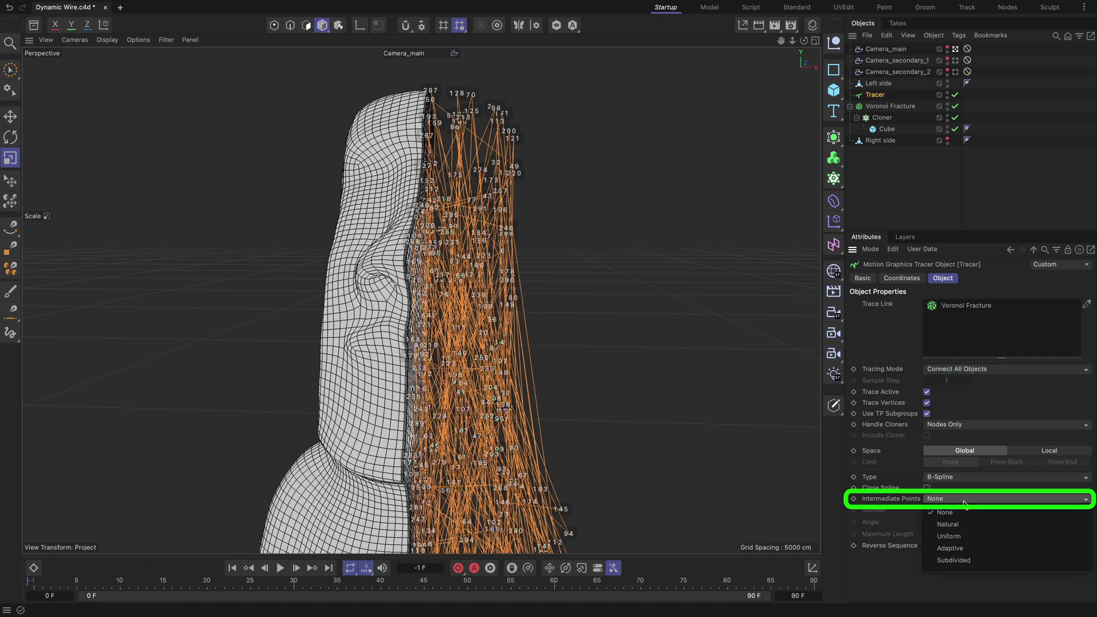
left_click(949, 548)
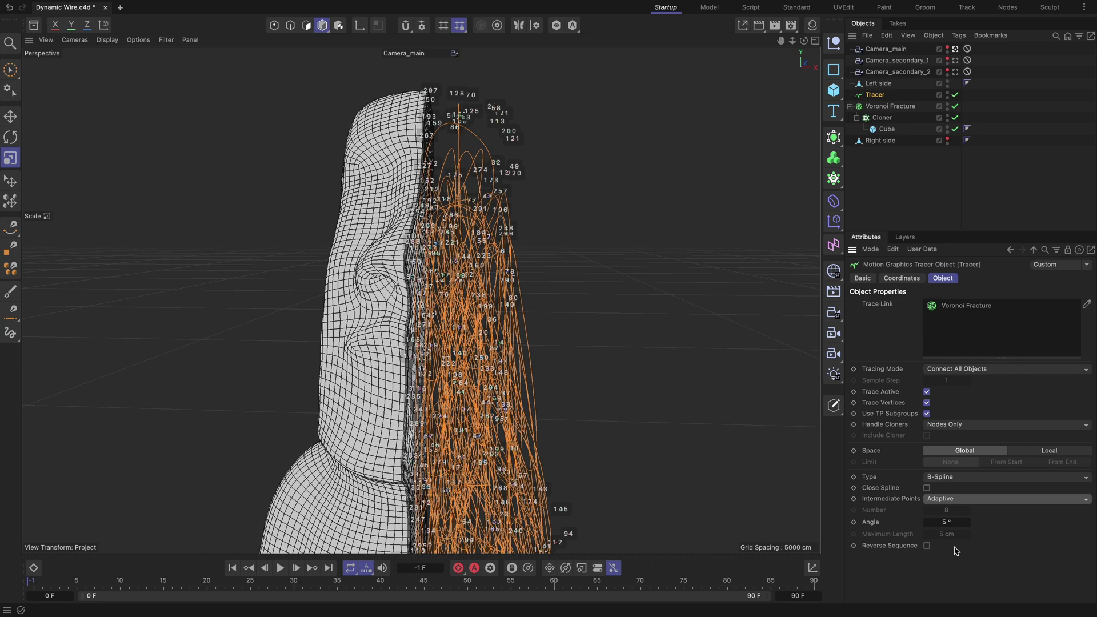
Raise the Cloner's Seed to 1234570 to reshuffle the wires, then select the Tracer
left_click(881, 117)
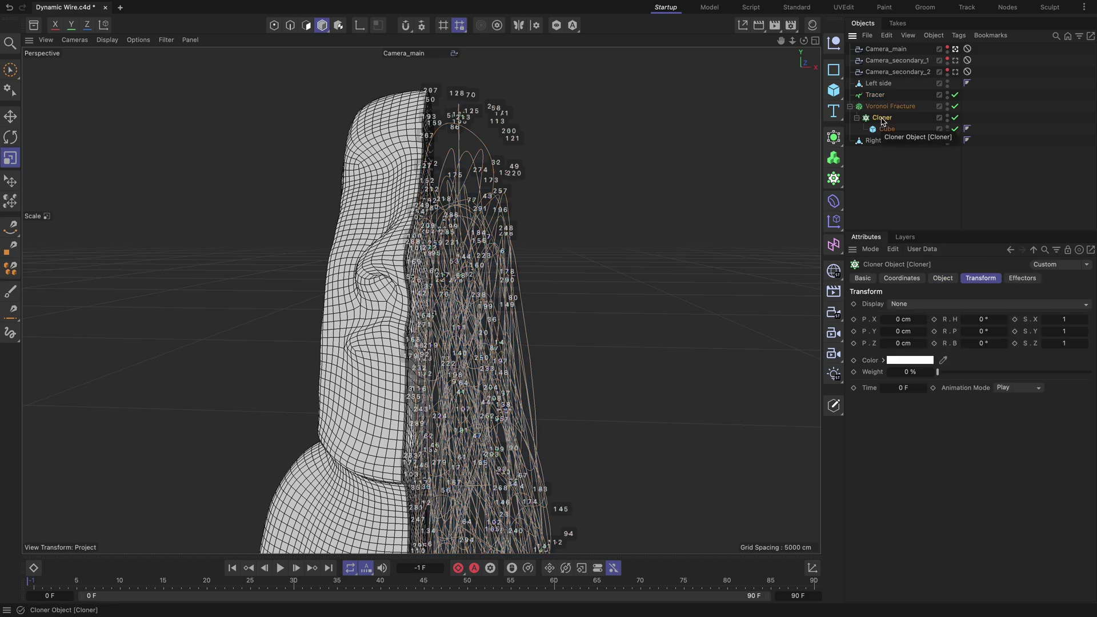
left_click(950, 276)
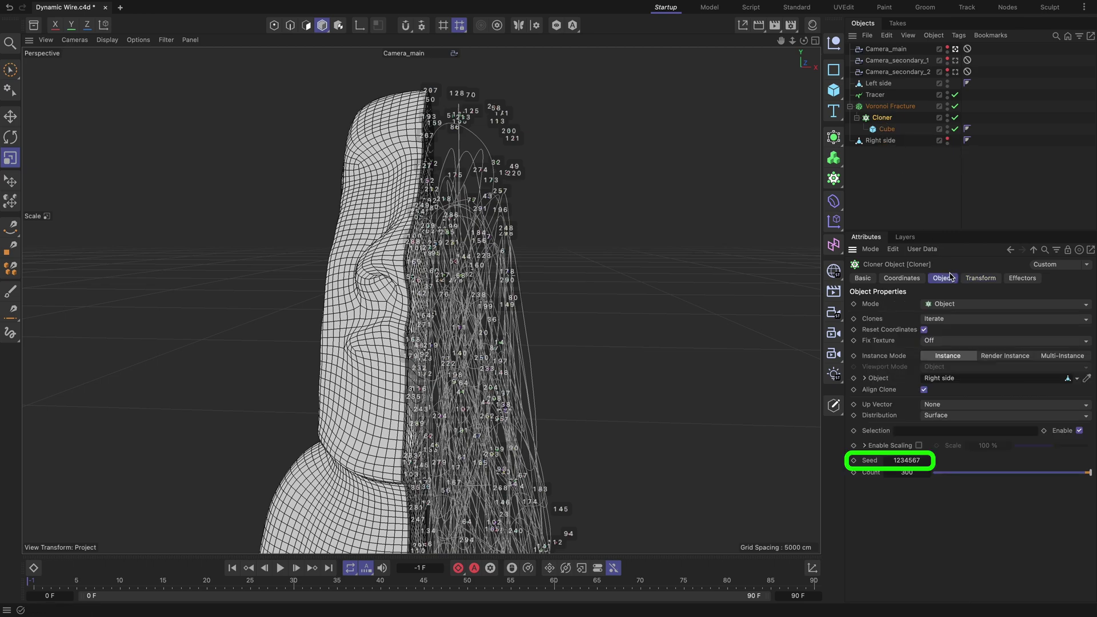
left_click(928, 460)
left_click(928, 461)
left_click(928, 461)
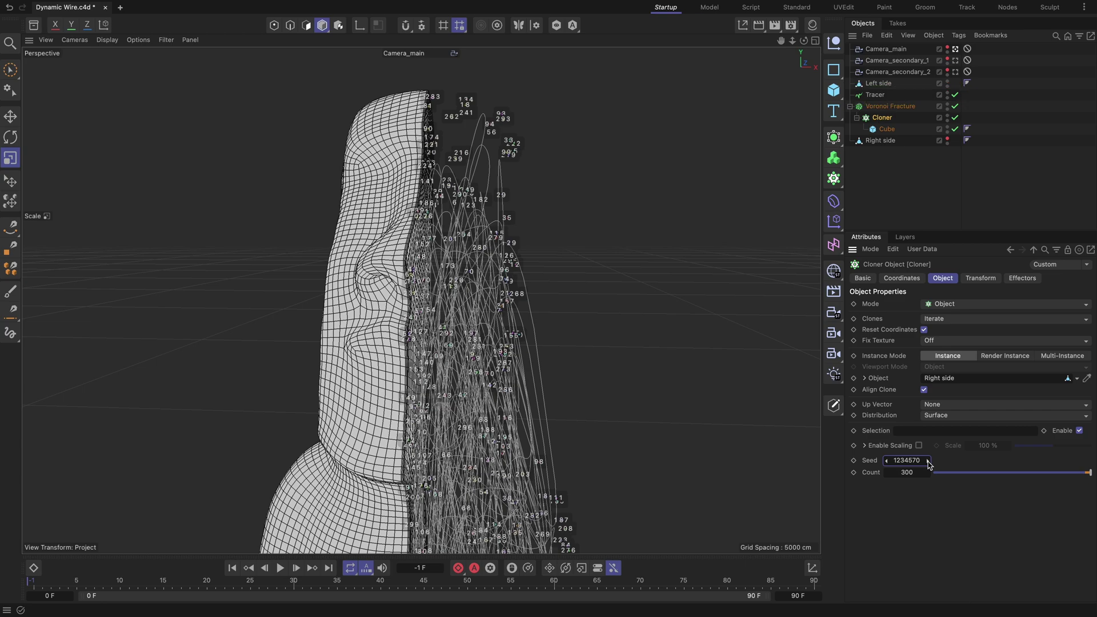
left_click(868, 97)
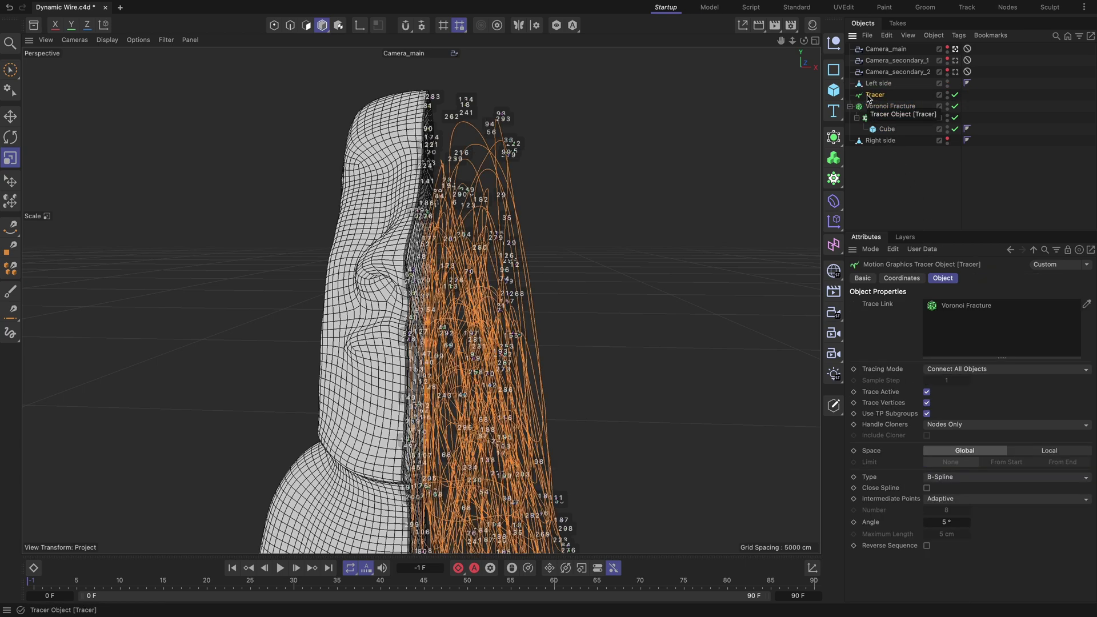
Sweep a 6 cm Circle with Number 2 along the Tracer and view through Camera_secondary_1
left_click(833, 137)
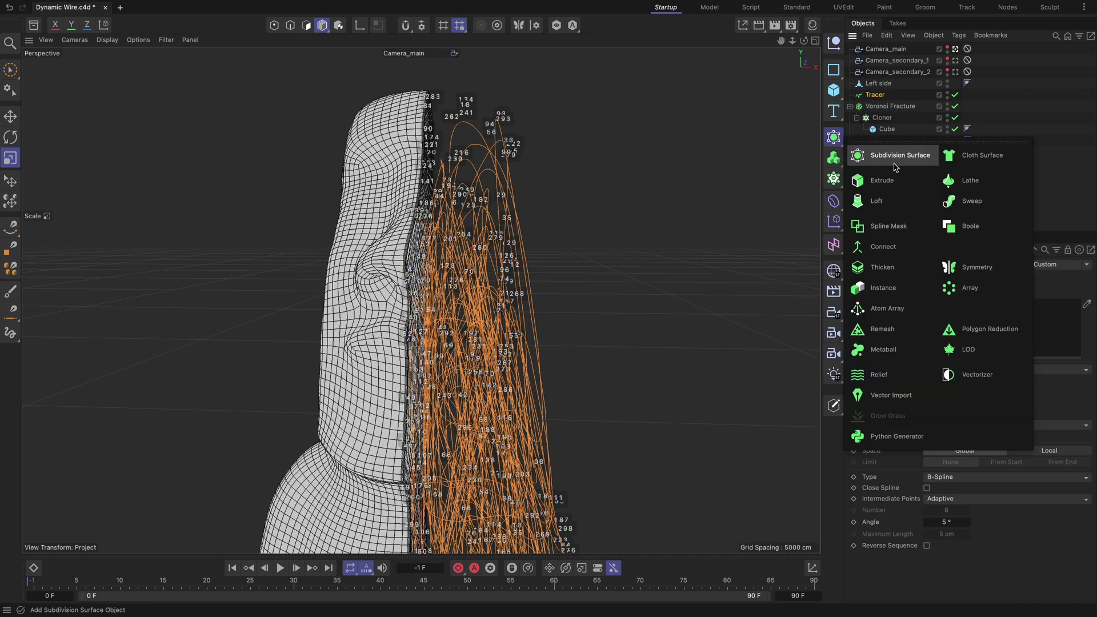
left_click(958, 195, "alt")
left_click(834, 70)
left_click(929, 88, "shift")
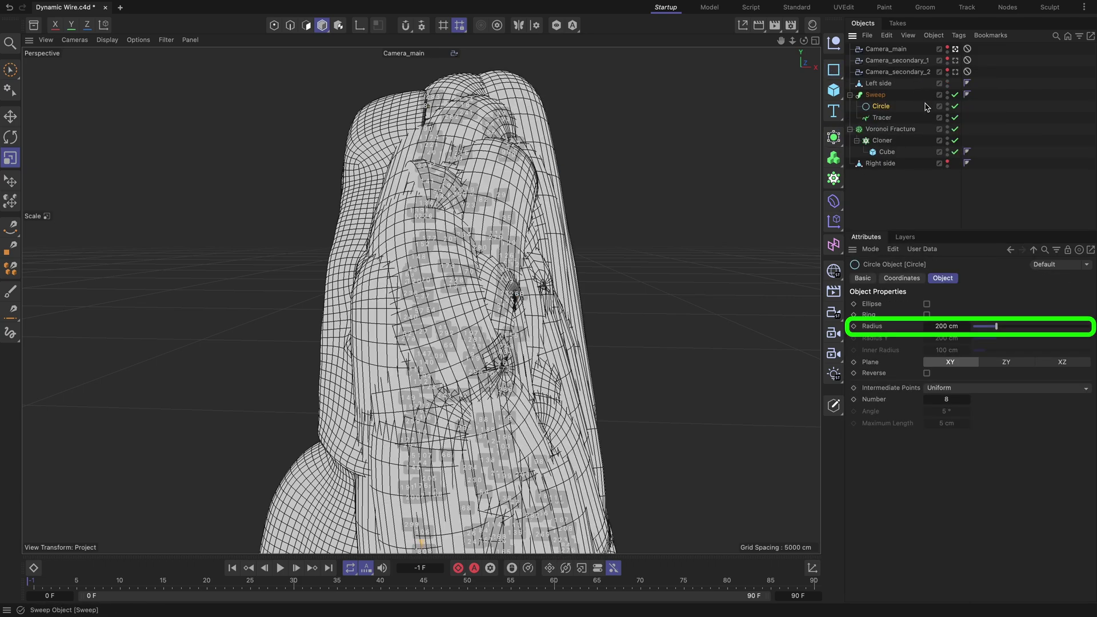
left_click(956, 325)
type("6")
key("Tab")
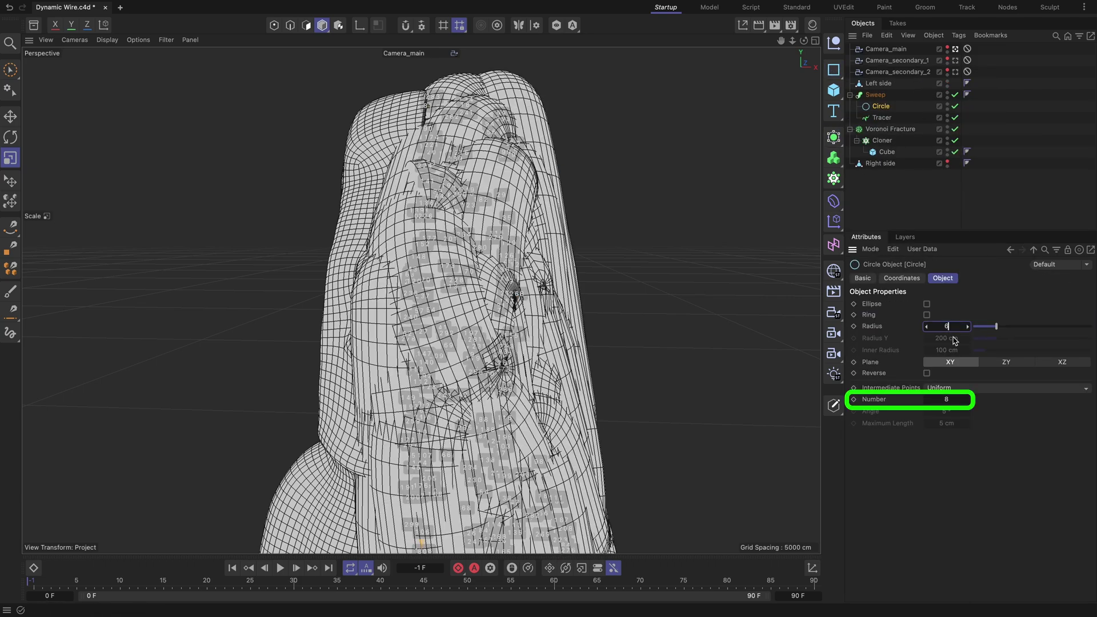
type("2")
key("Return")
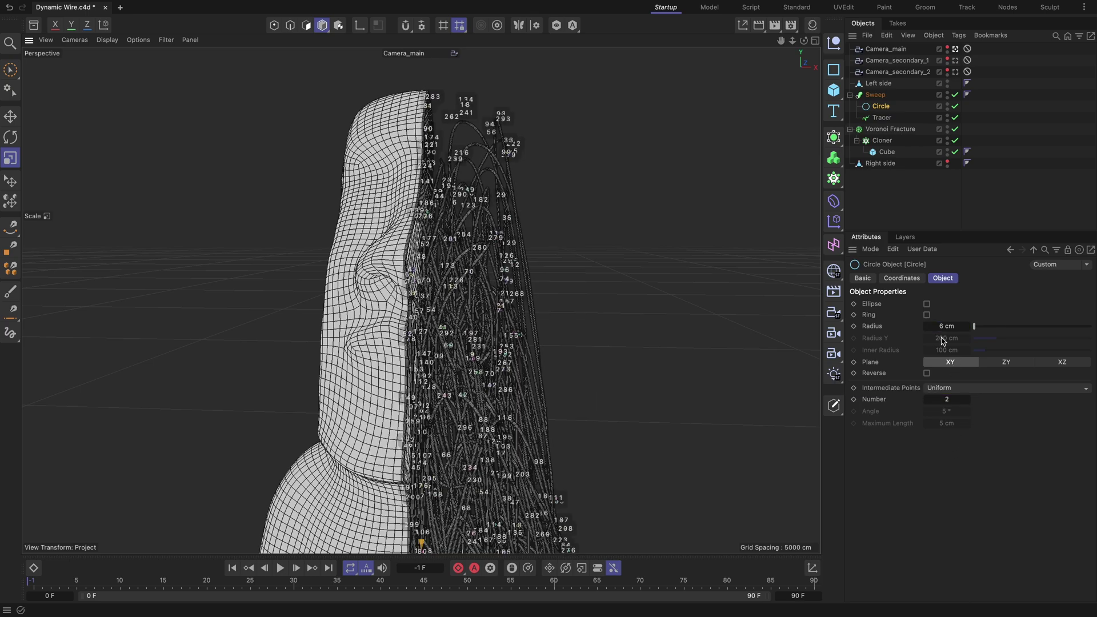
left_click(955, 61)
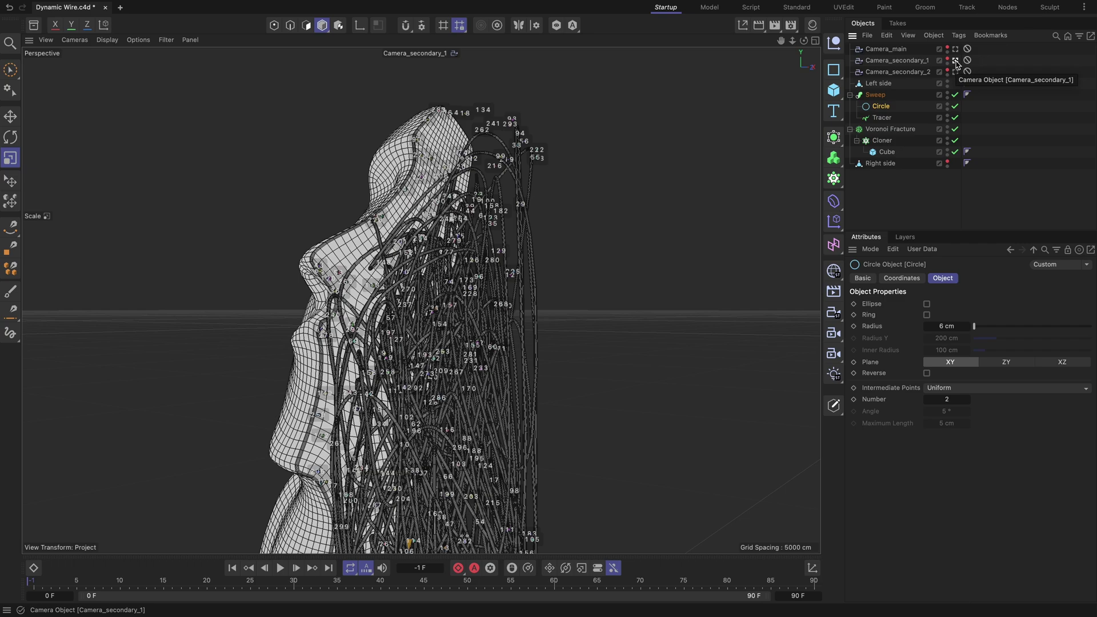
Add a Null below Left side displayed as a 70 cm circle
left_click(833, 43)
left_click_drag(871, 49, 886, 103)
left_click(941, 304)
left_click(946, 357)
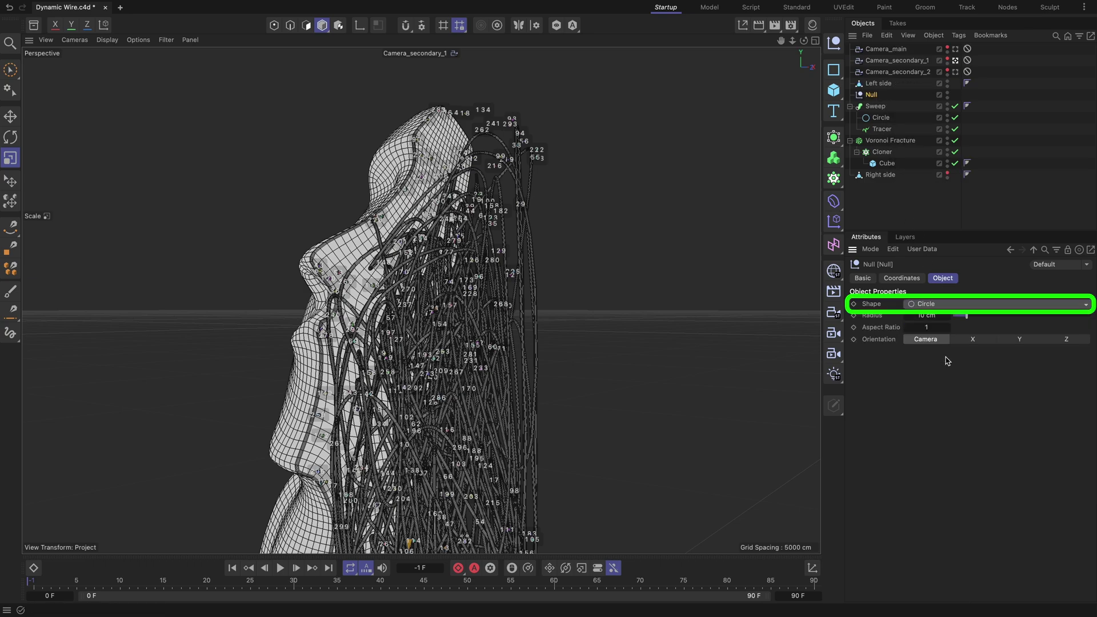
left_click(932, 315)
type("7")
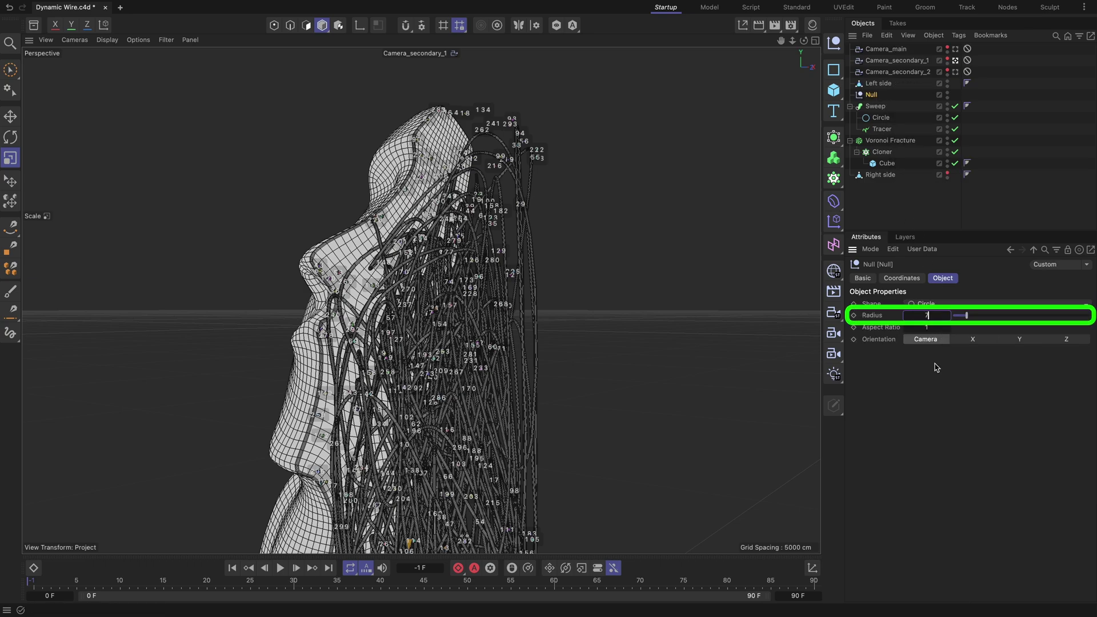
type("0")
key("Tab")
Switch to the Move tool and select the Voronoi Fracture
middle_click(618, 459)
key("e")
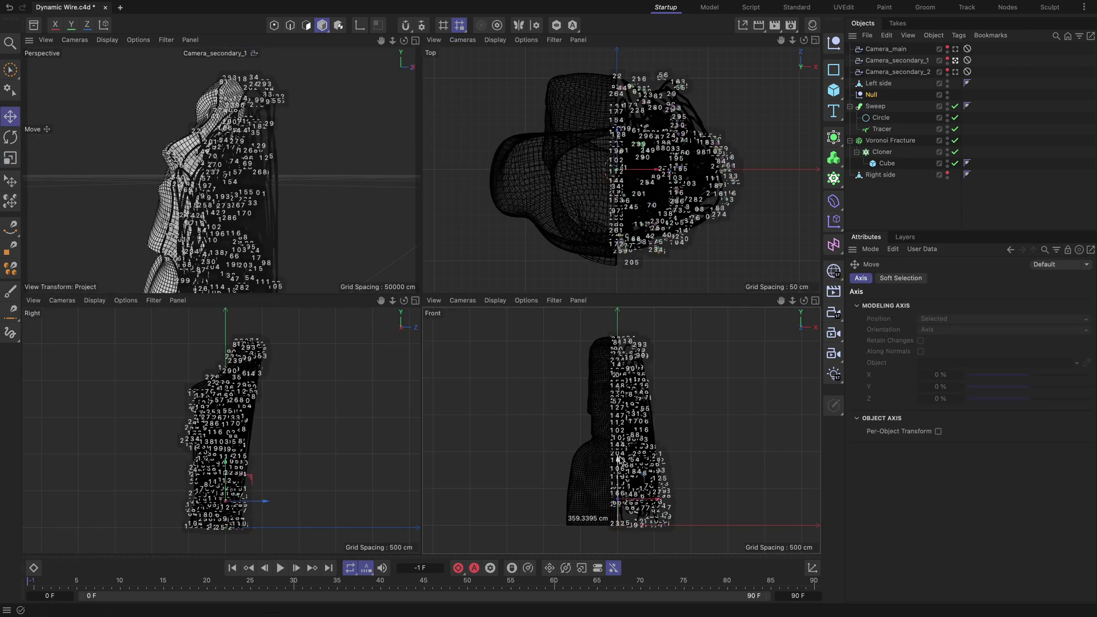
middle_click(394, 84)
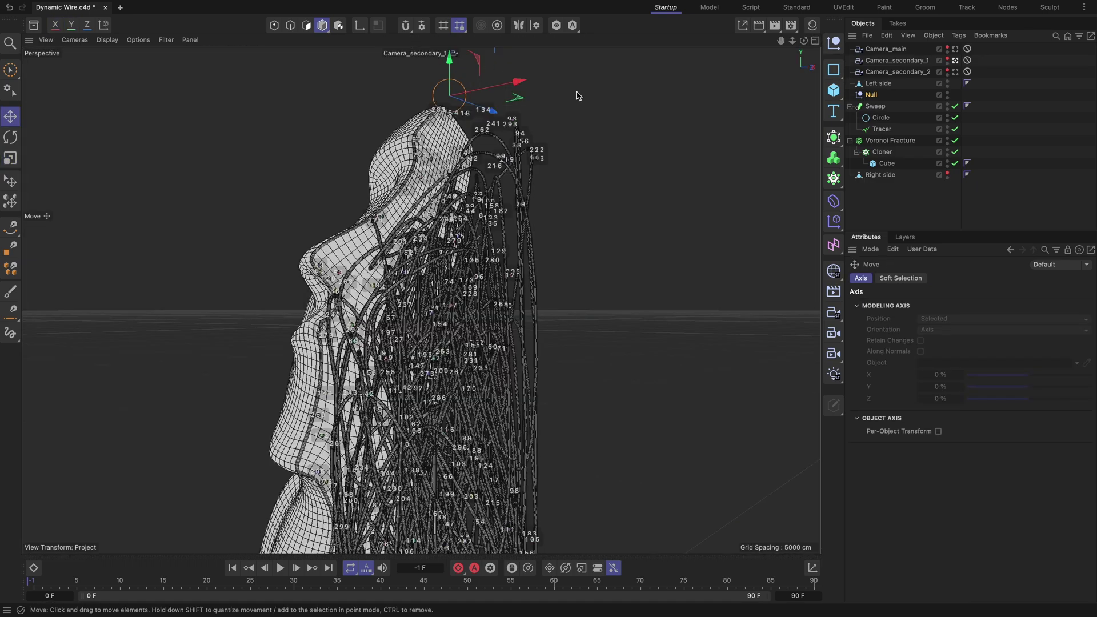
left_click(889, 142)
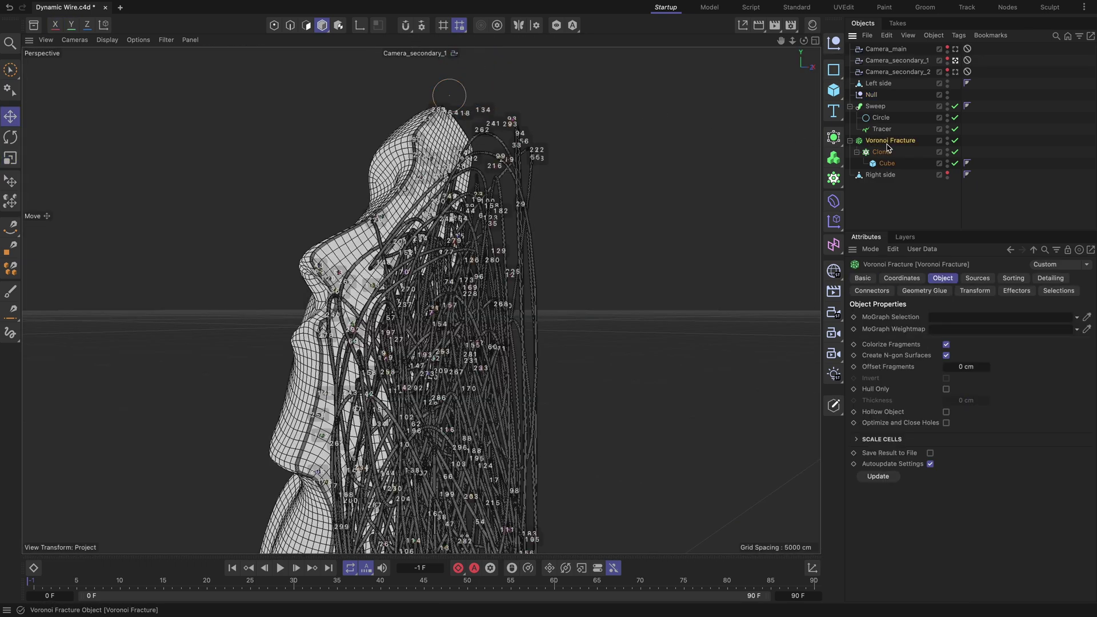
Enable Sort Result and Invert Sort with Null as Distance to Object, then view through Camera_secondary_2
left_click(1013, 278)
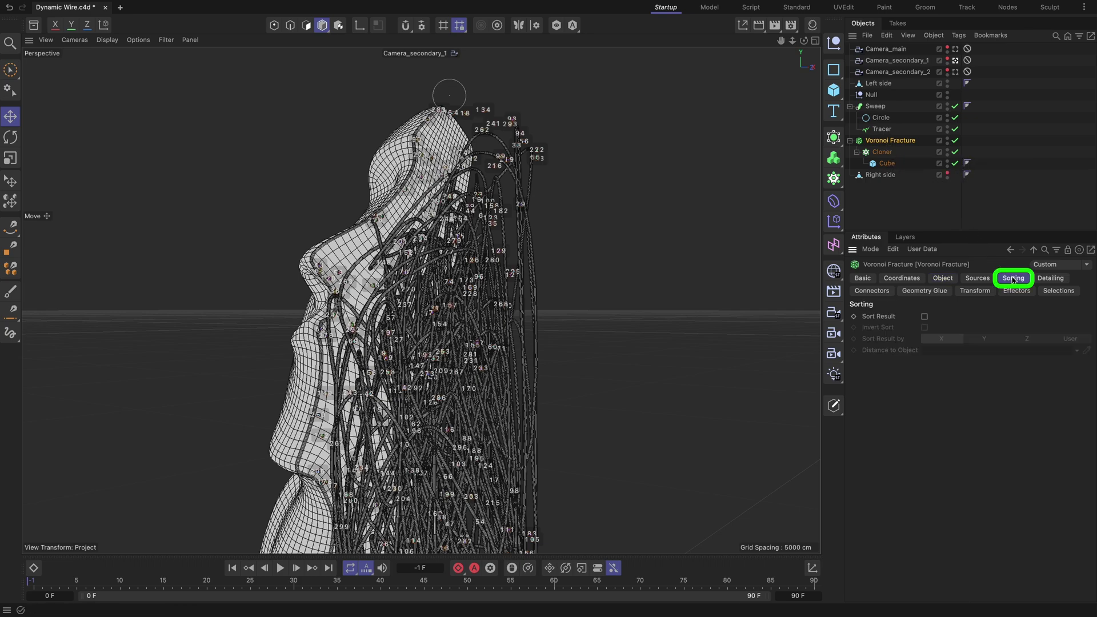
left_click(925, 317)
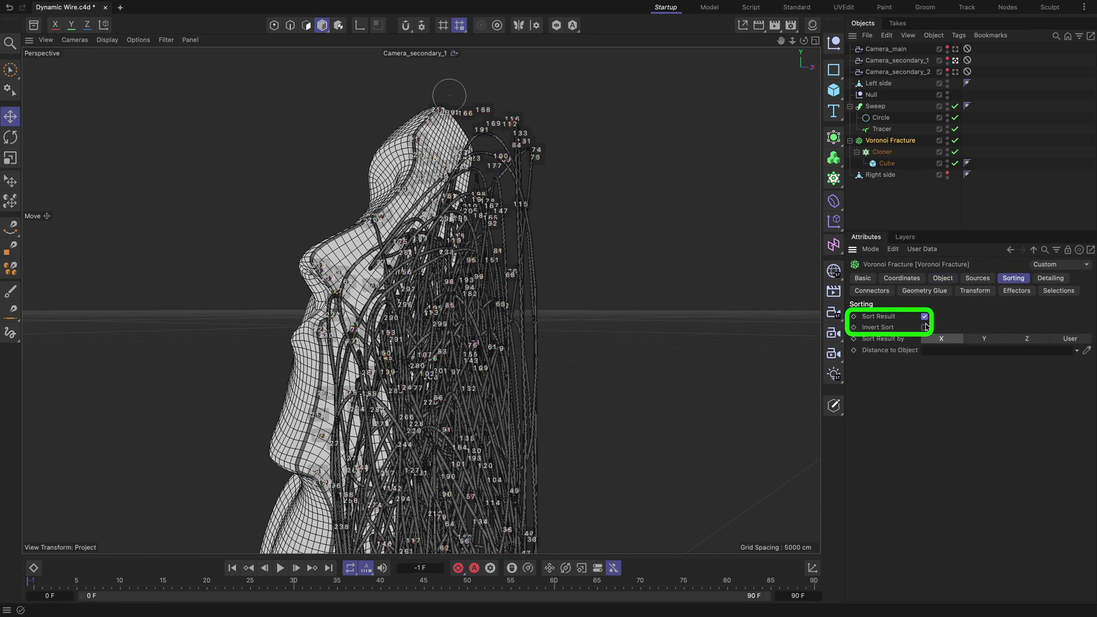
left_click(924, 328)
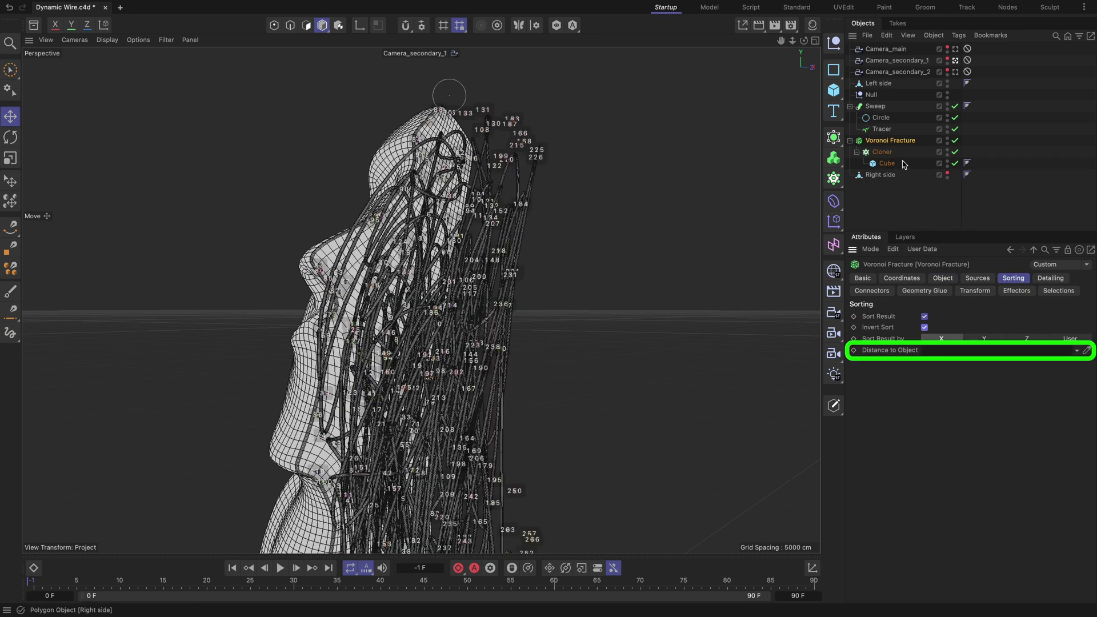
left_click_drag(872, 94, 943, 351)
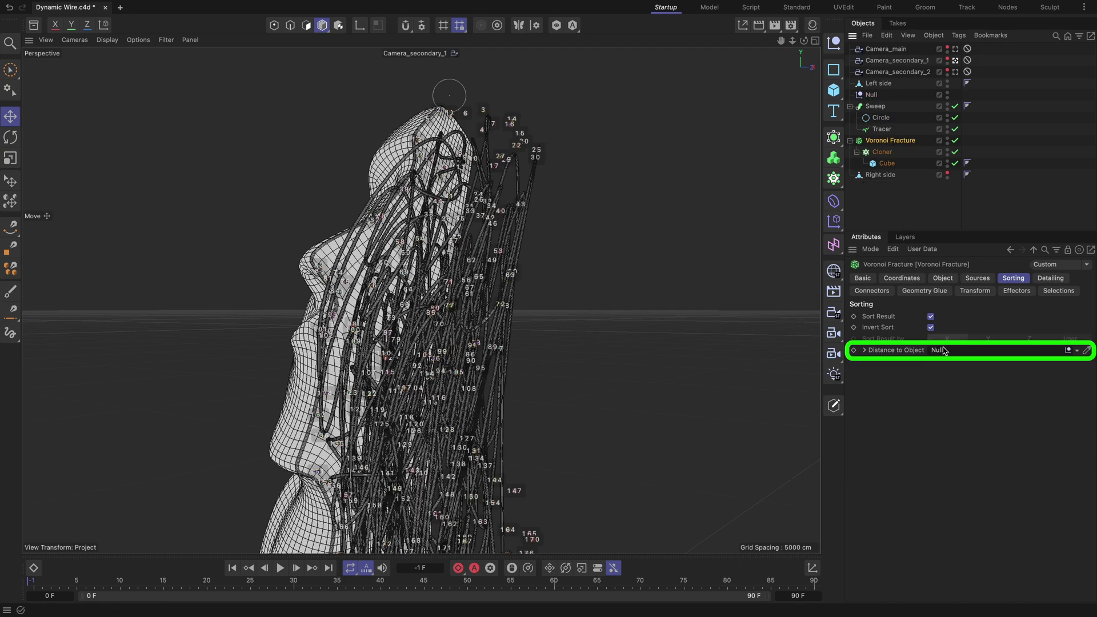
left_click(956, 72)
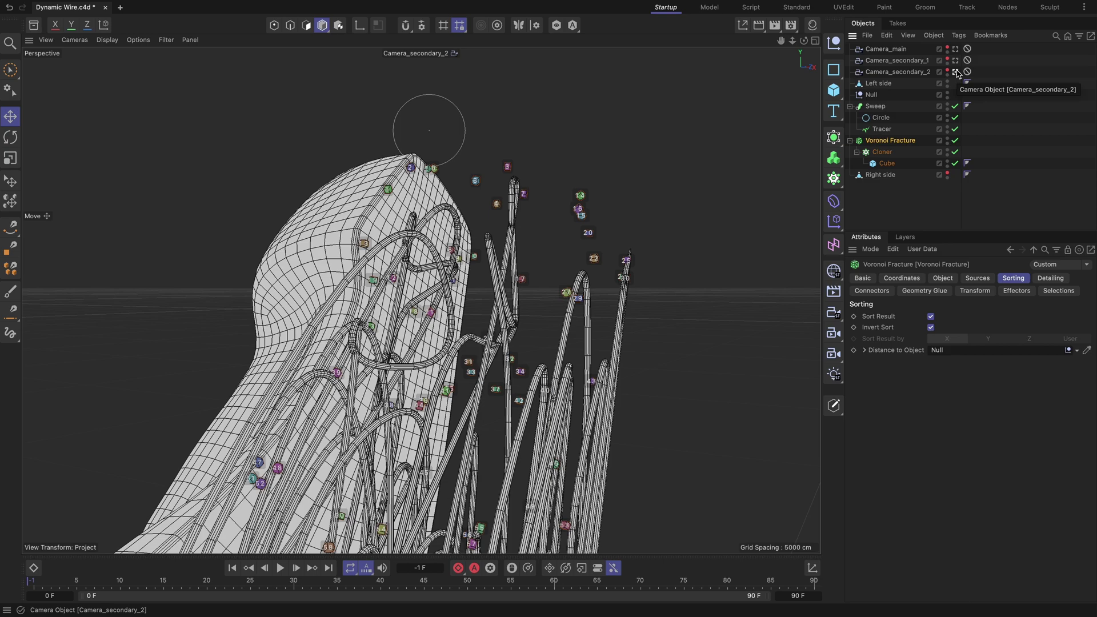
Move the Null right of the head, refresh the Tracer, and view through Camera_main
left_click(872, 94)
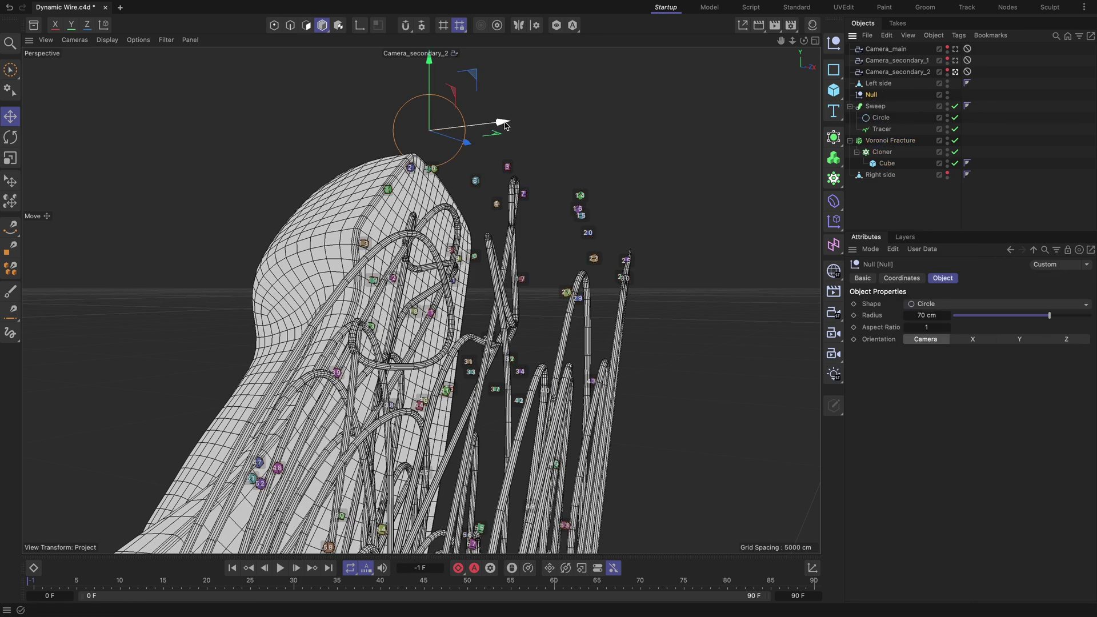
left_click_drag(470, 126, 580, 193)
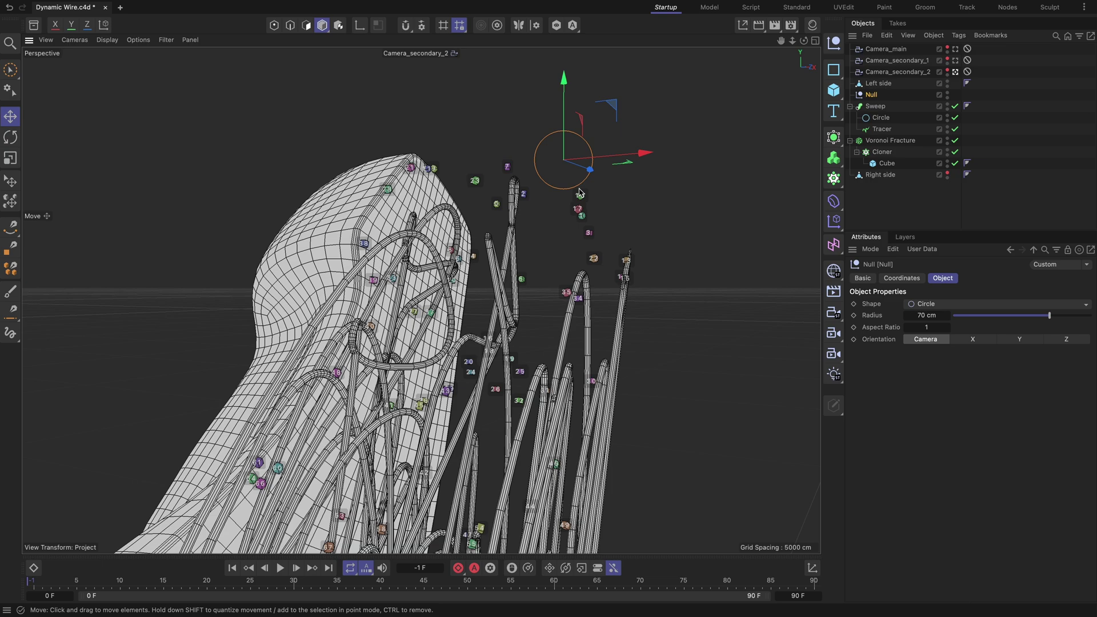
left_click(955, 129)
left_click(955, 129)
left_click_drag(642, 162, 714, 221)
left_click(955, 129)
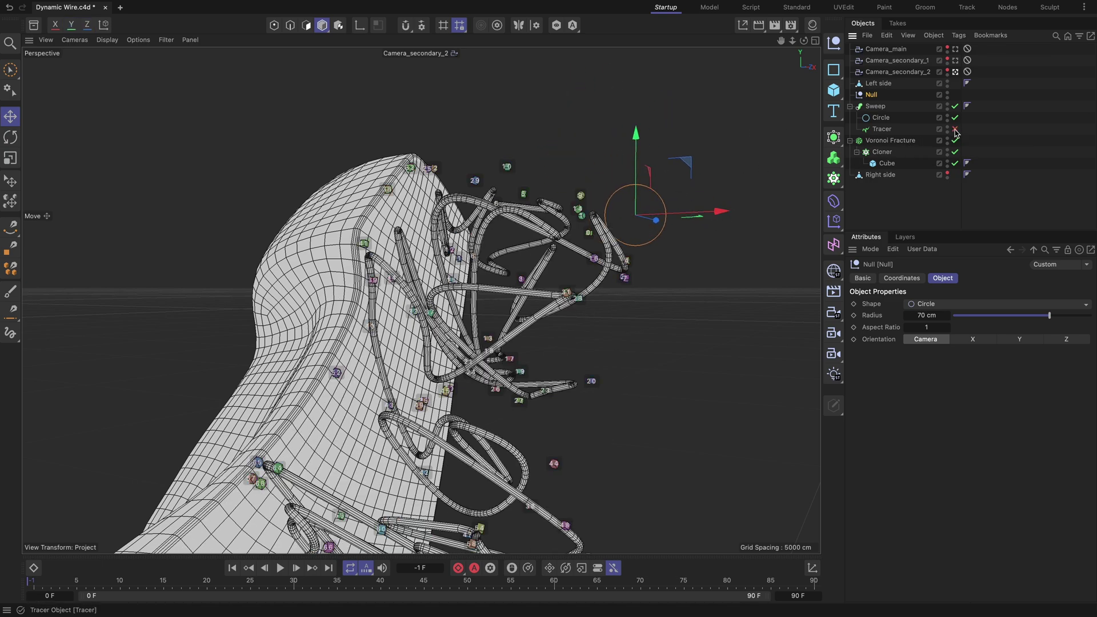
left_click(955, 129)
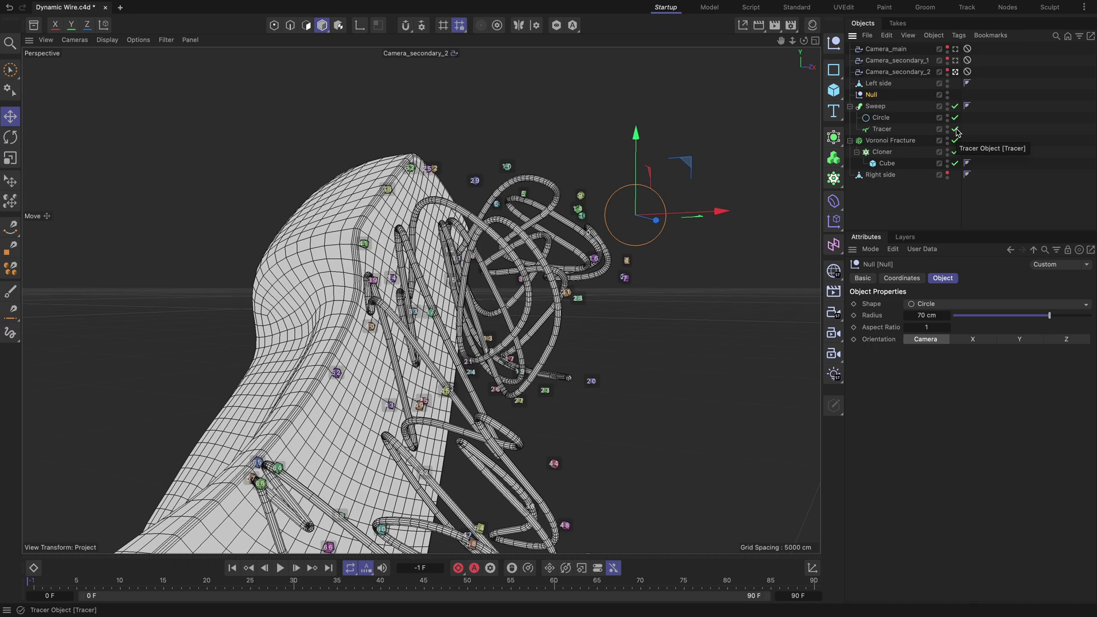
left_click(956, 49)
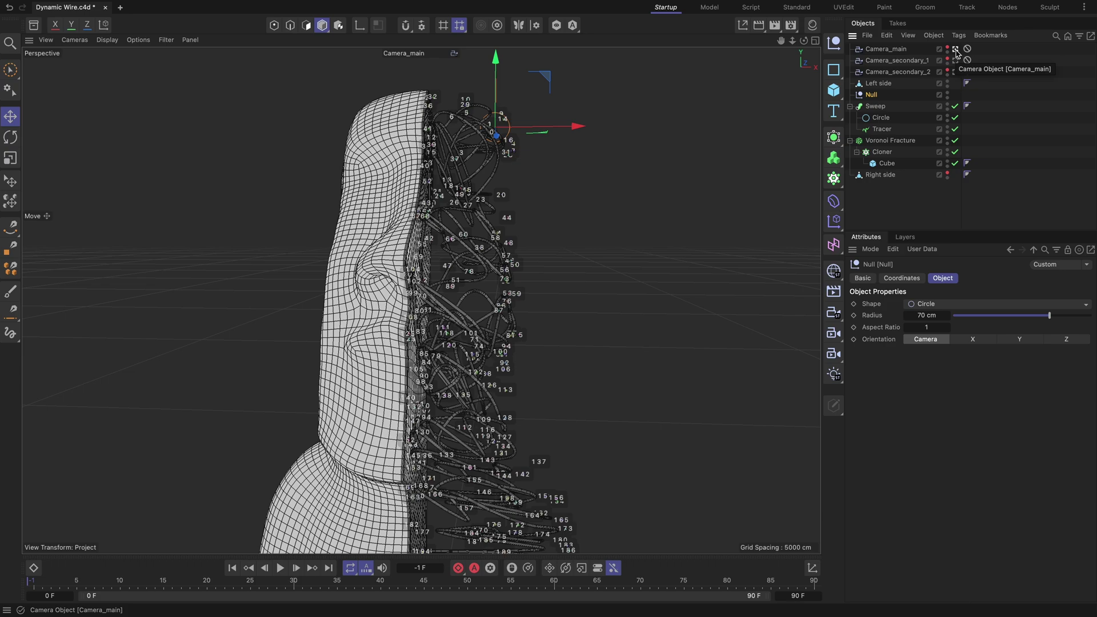
Set the Voronoi Fracture's Transform Display to None, hiding the piece index numbers
left_click(903, 140)
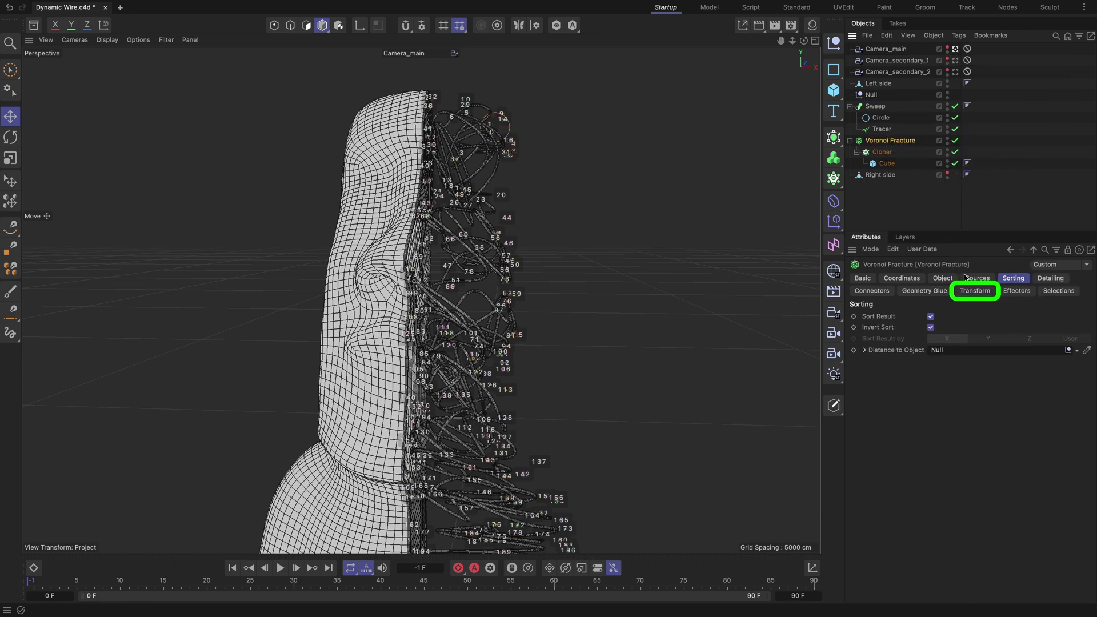
left_click(975, 292)
left_click(969, 317)
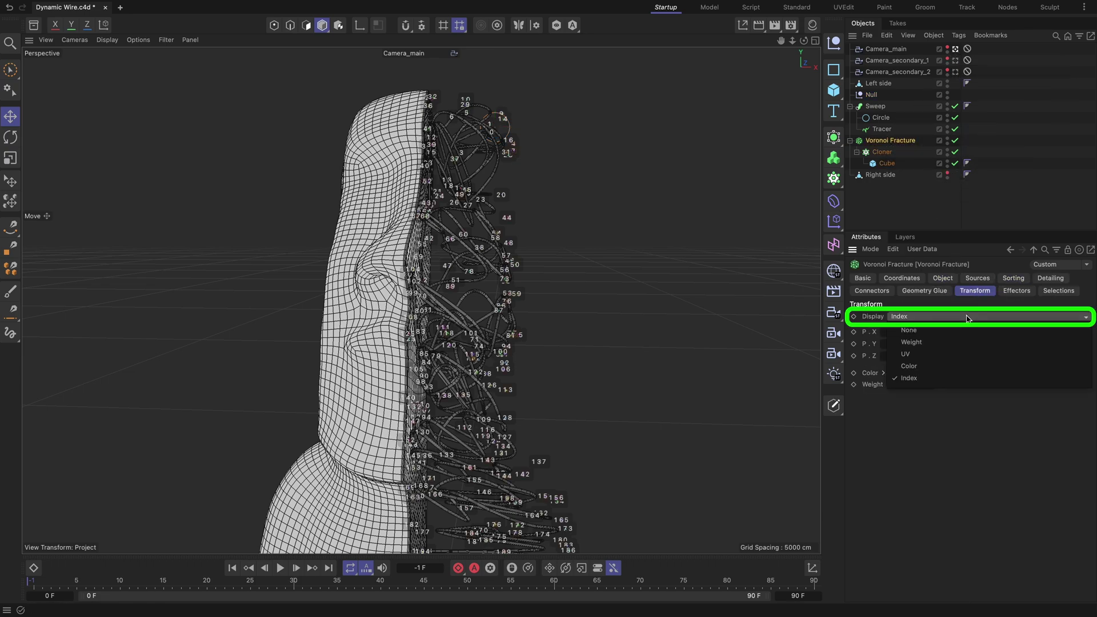
left_click(965, 330)
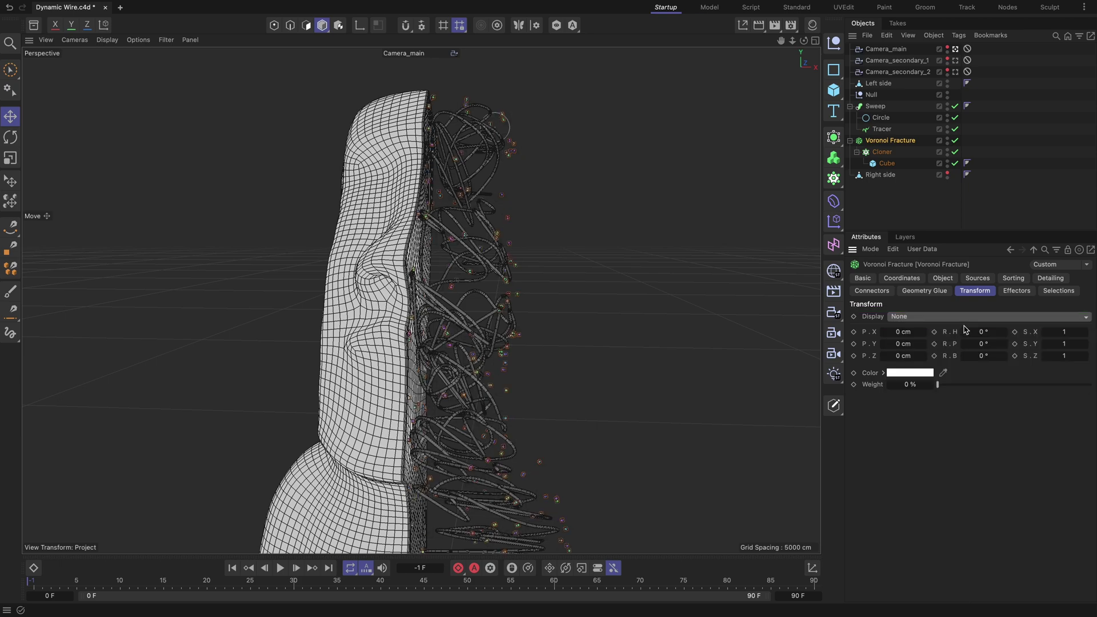
Set the Cloner's Count to 1000, then raise it to 3000
left_click(885, 152)
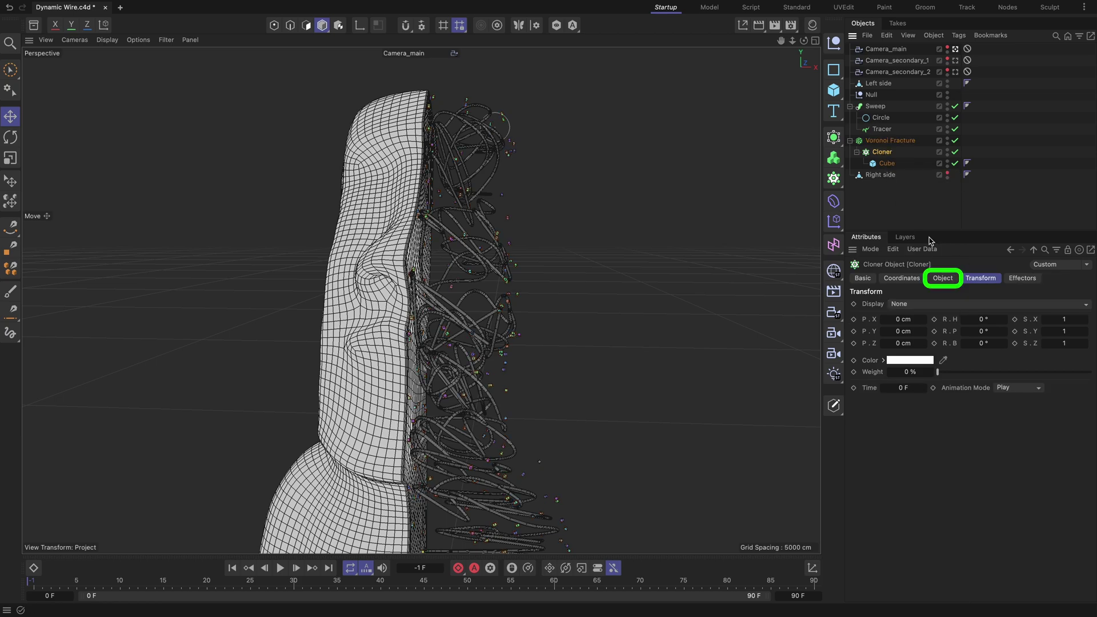
left_click(943, 279)
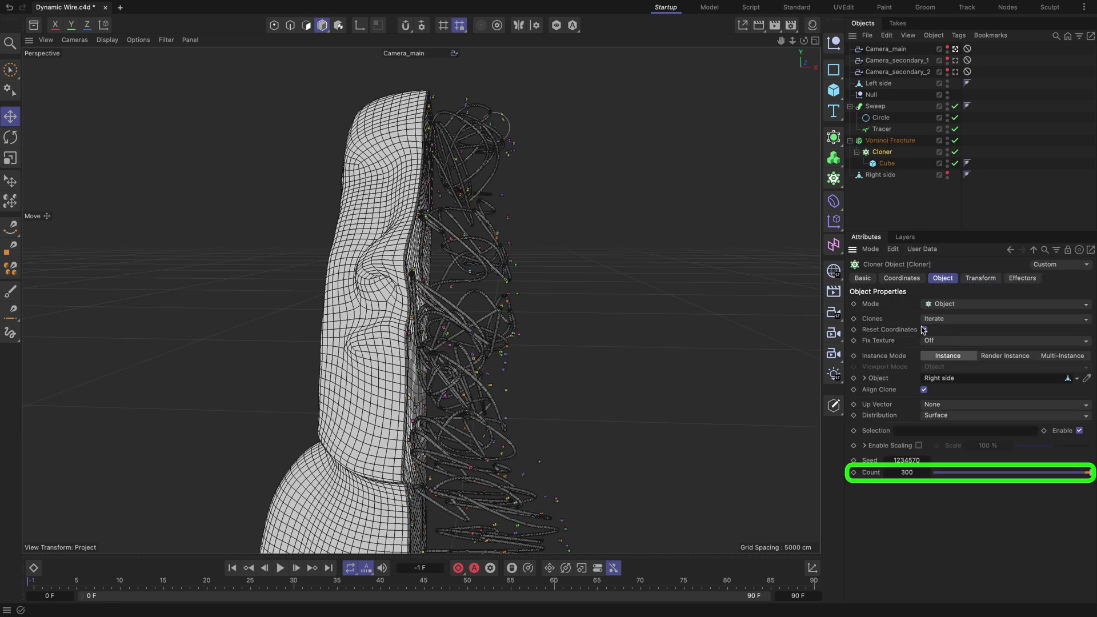
double_click(908, 473)
type("1000")
key("Return")
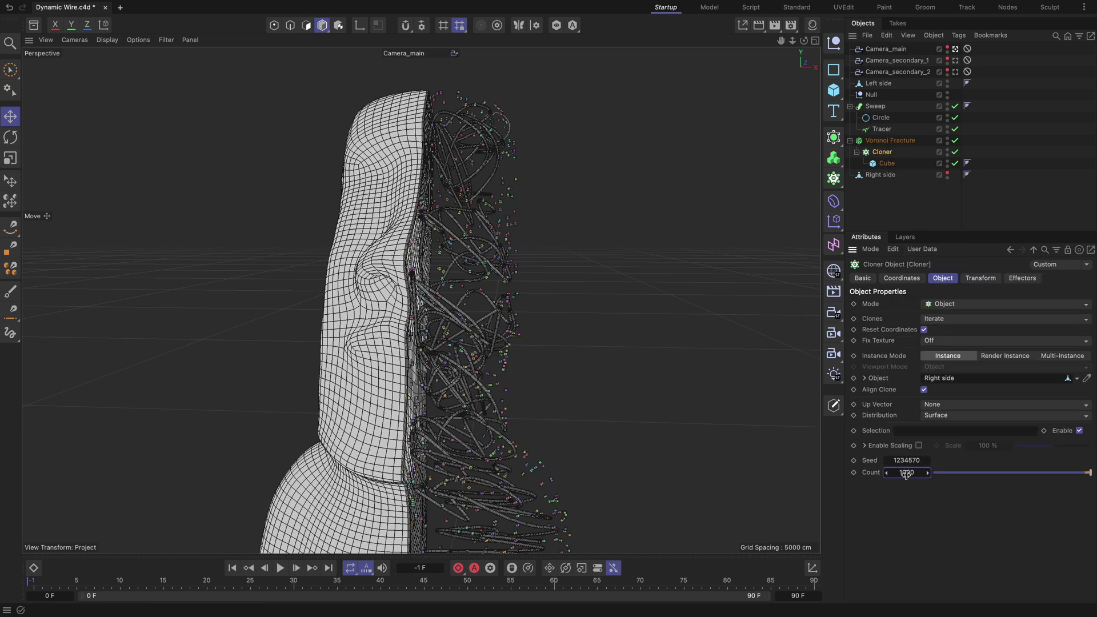
double_click(907, 473)
type("3000")
key("Return")
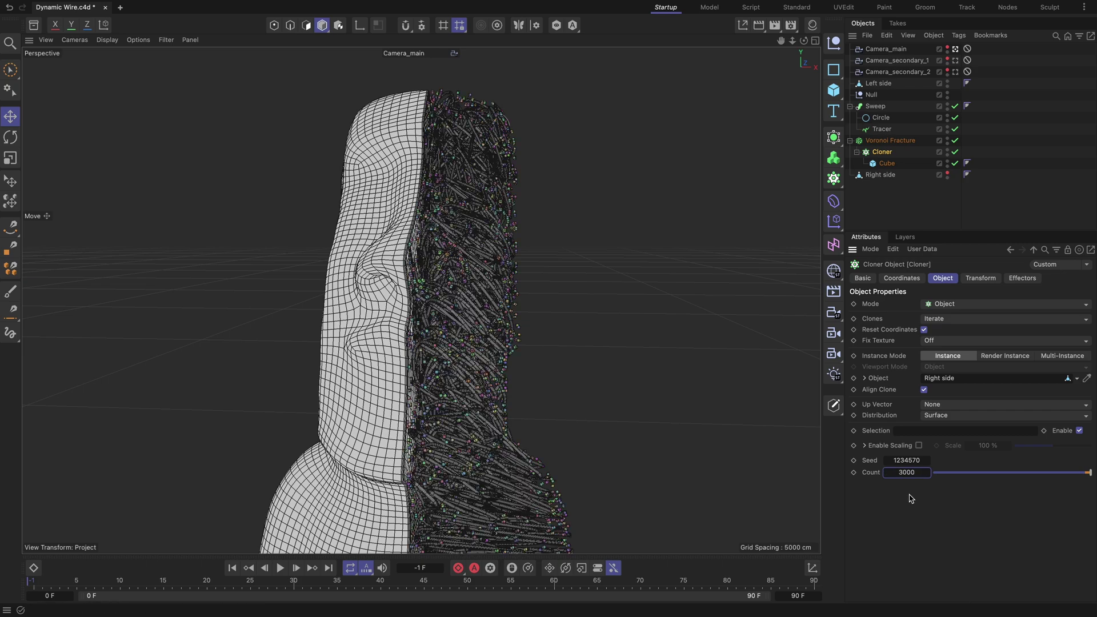
In four-view layout, stretch Right side along Z, shift it about 34 cm, then return to one view
left_click(880, 174)
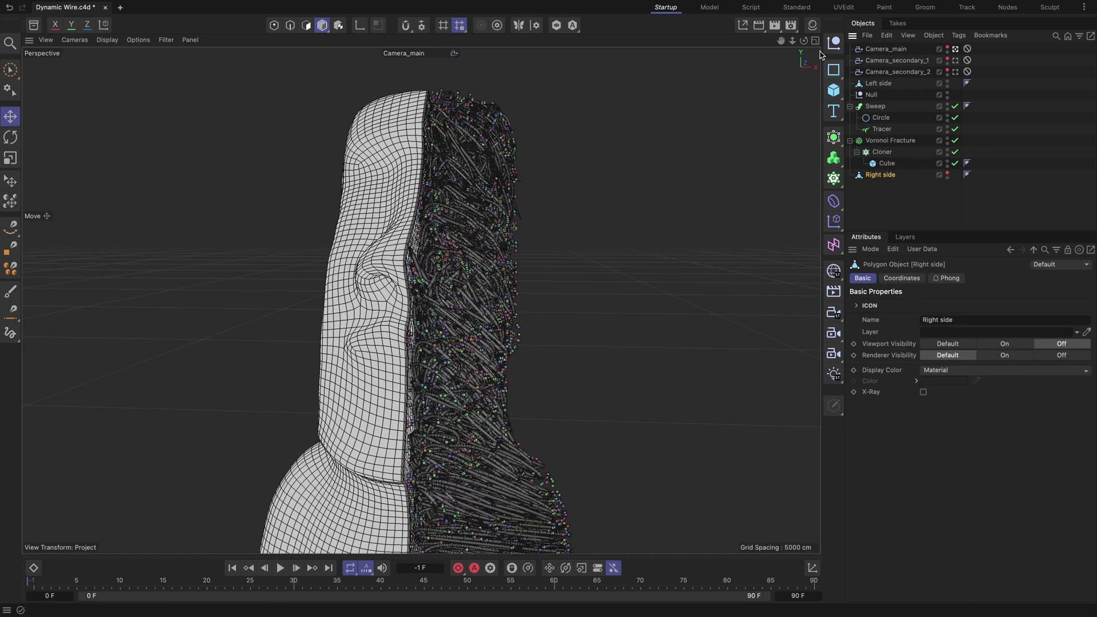
left_click(815, 40)
key("t")
left_click_drag(620, 131, 622, 134)
key("e")
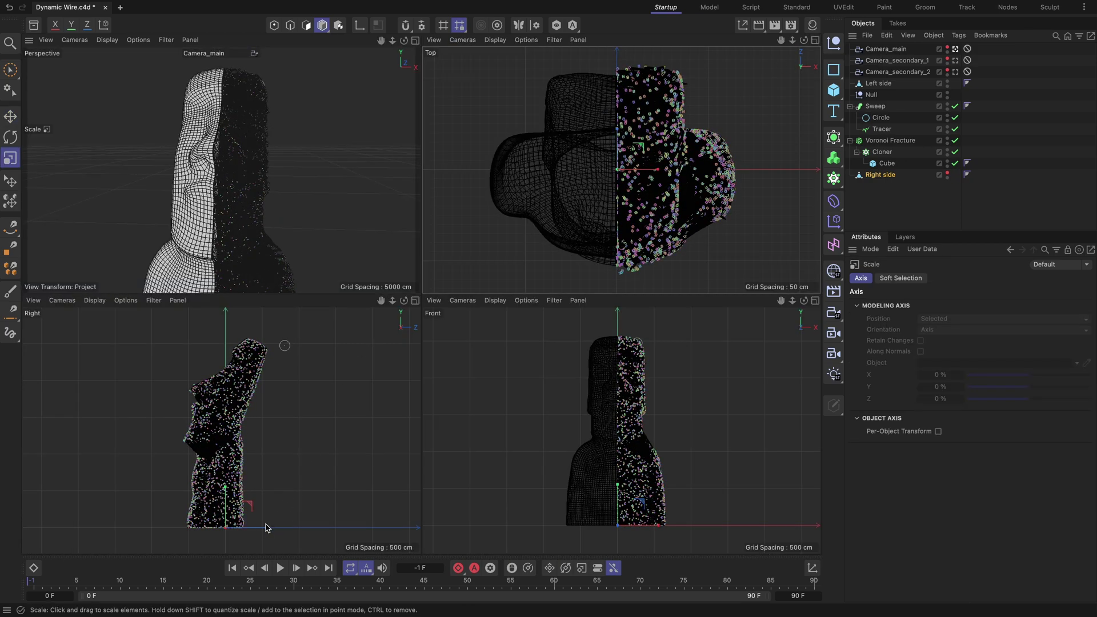
left_click_drag(268, 527, 265, 533)
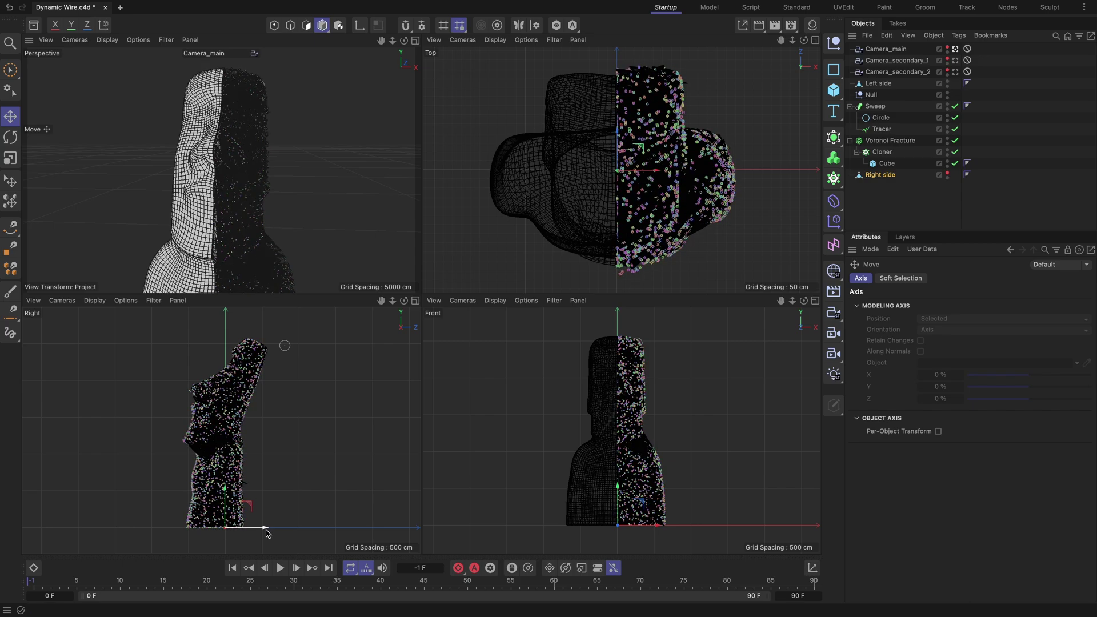
left_click(415, 40)
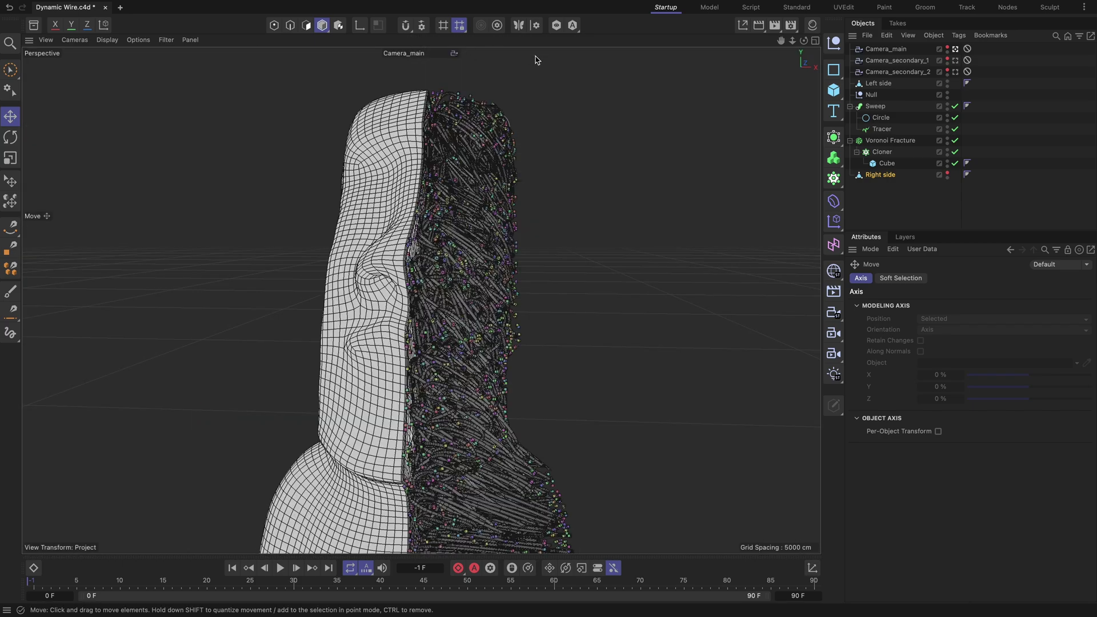
Duplicate the Sweep, rename the copy 'Sweep master', hide it in the editor and collapse it
left_click_drag(875, 106, 875, 135, "ctrl")
double_click(879, 107)
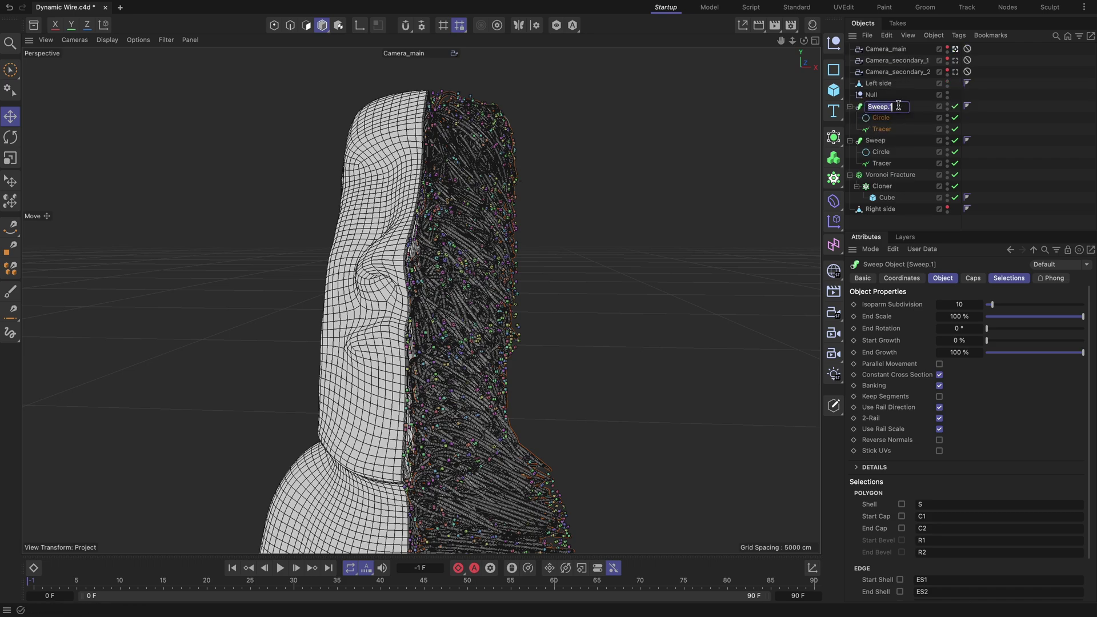
type("Sweep mas")
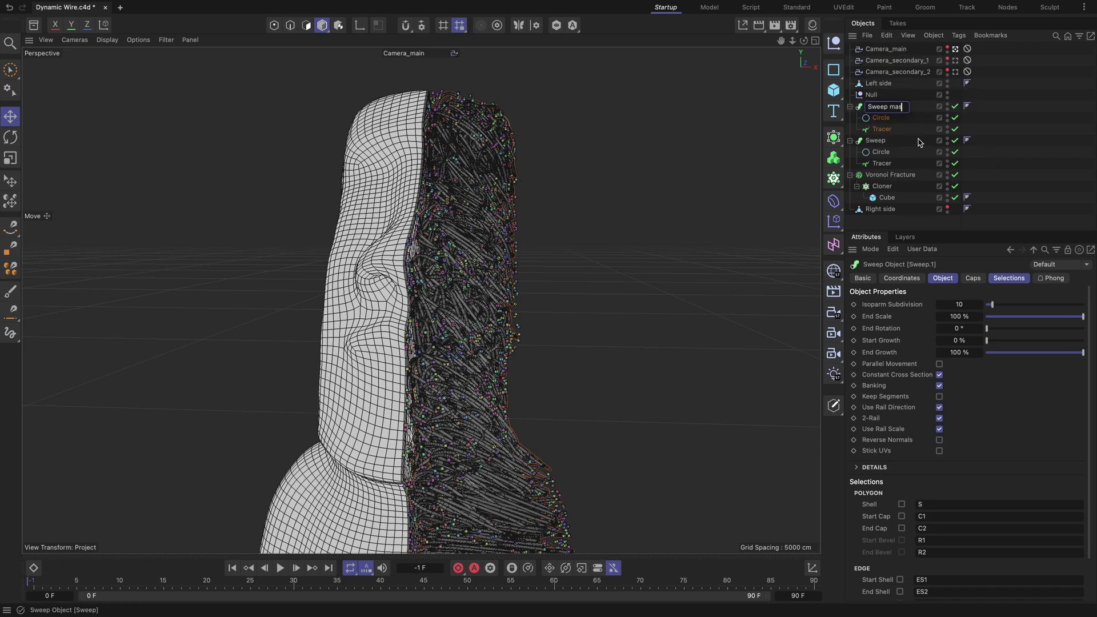
type("ter")
key("Return")
left_click(948, 105, "ctrl")
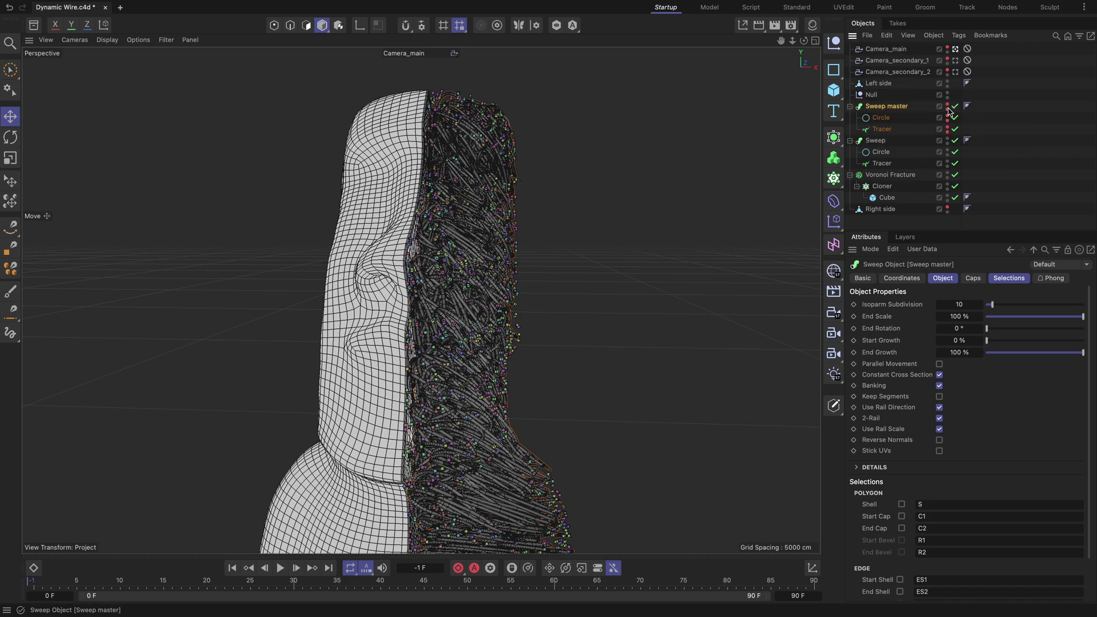
left_click(851, 107)
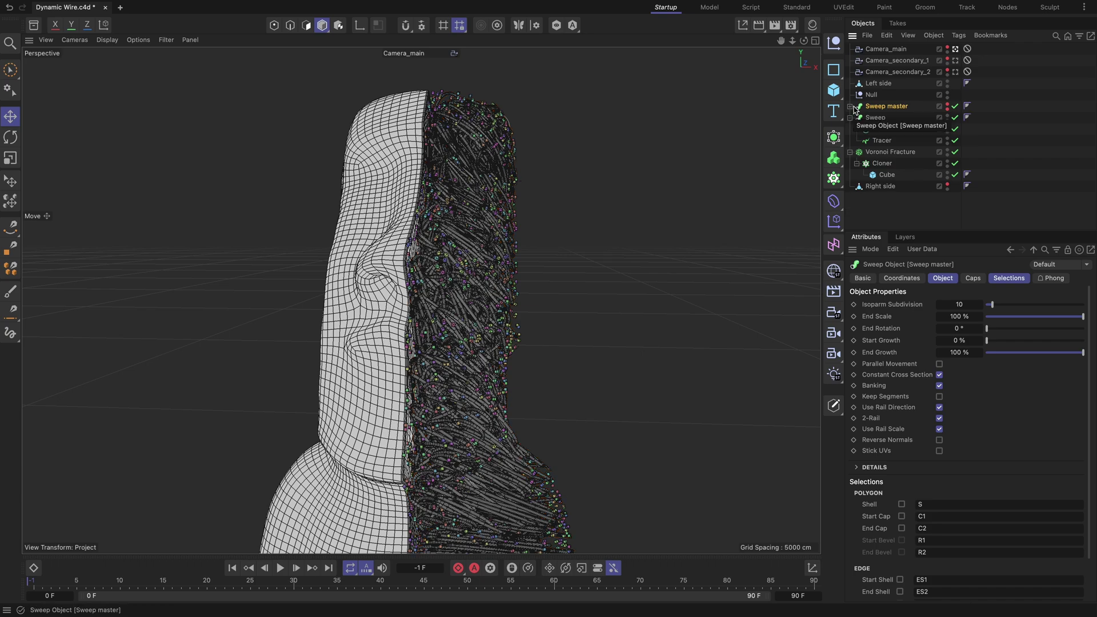
Make the Tracer editable, switch to Points mode, and choose Rectangle Selection
left_click(883, 141)
key("c")
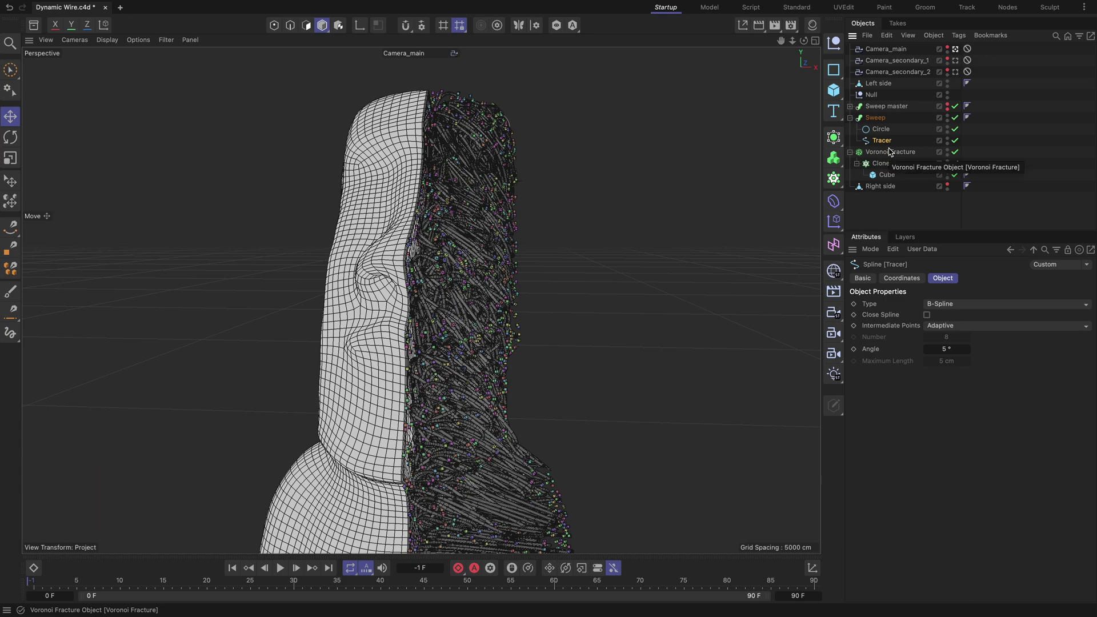
left_click(274, 25)
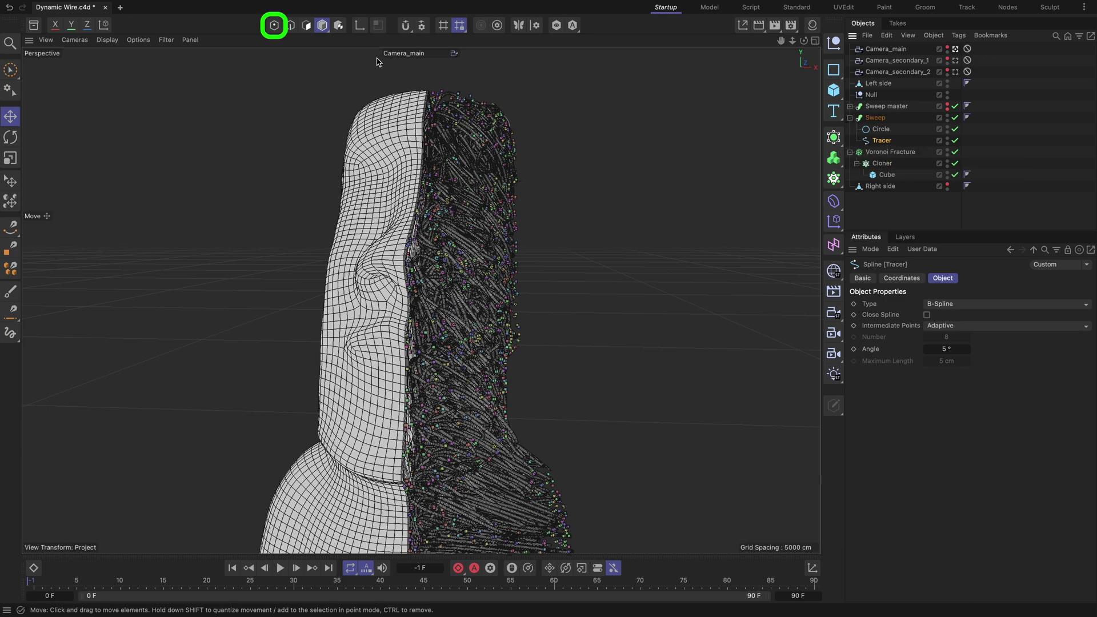
left_click(11, 70)
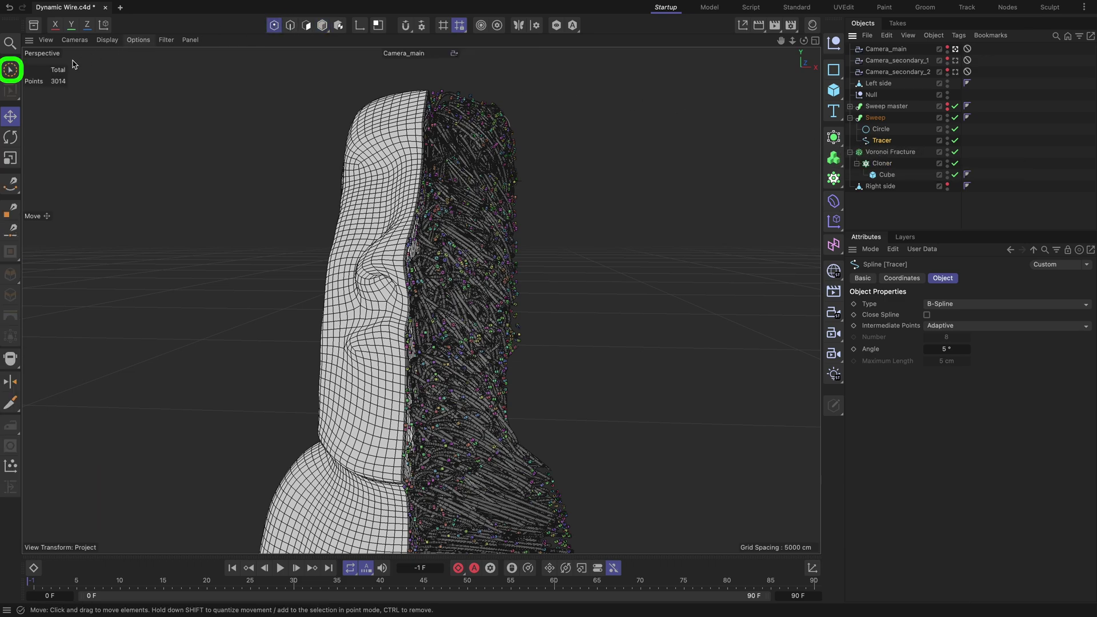
left_click(66, 108)
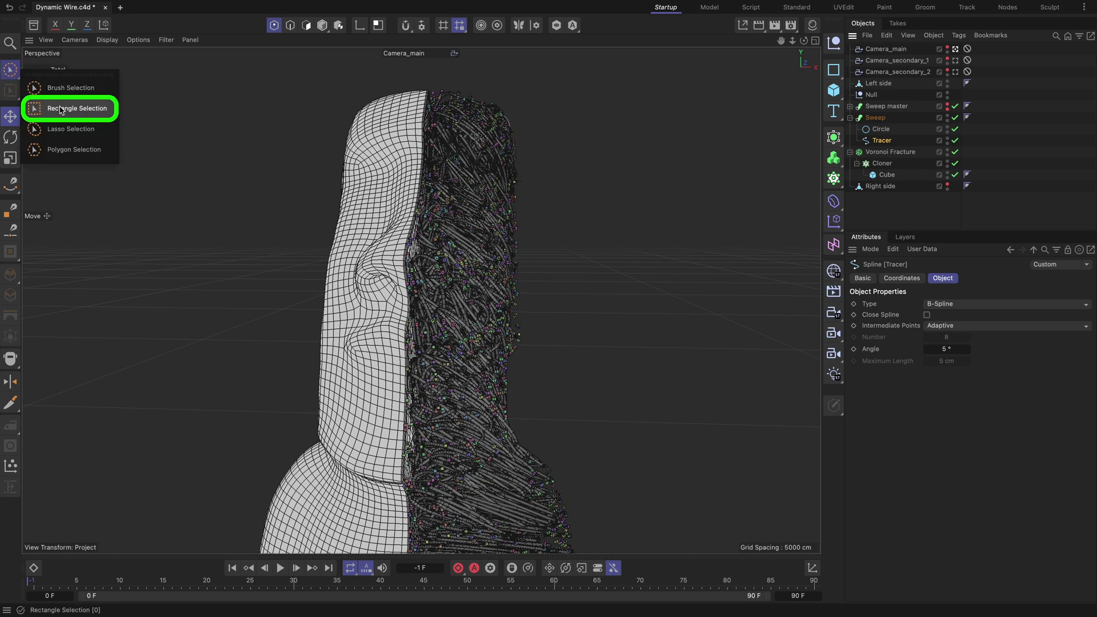
Select hair points on the head's right edge, shift them up and about 11 cm along X, then mark stray points
left_click_drag(454, 80, 484, 63)
left_click_drag(503, 155, 577, 196)
left_click_drag(540, 295, 506, 360)
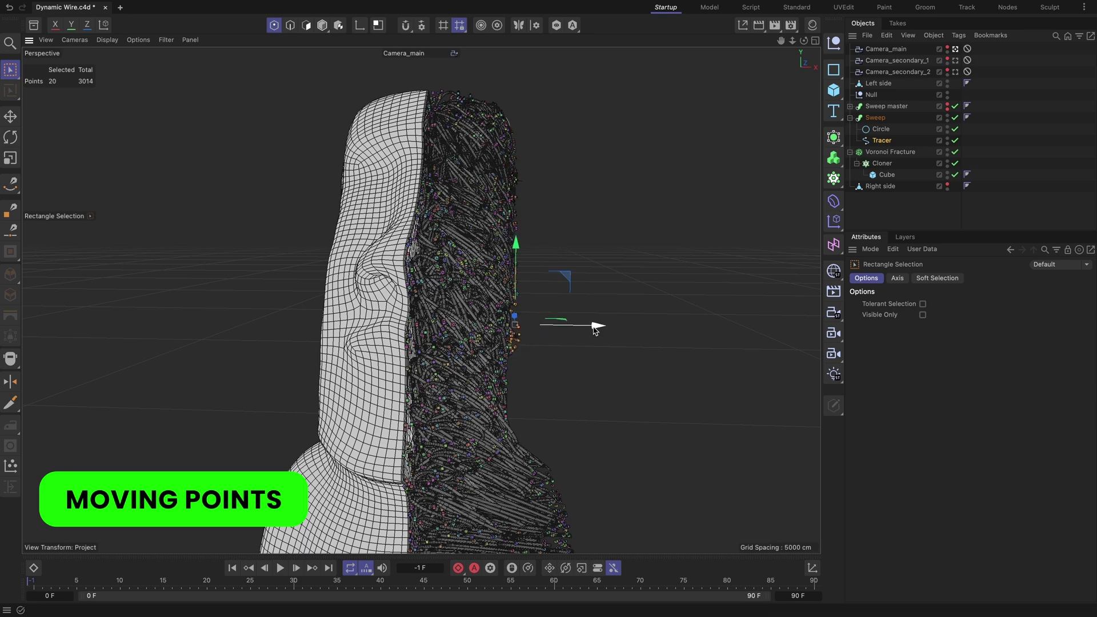
left_click_drag(593, 327, 485, 408)
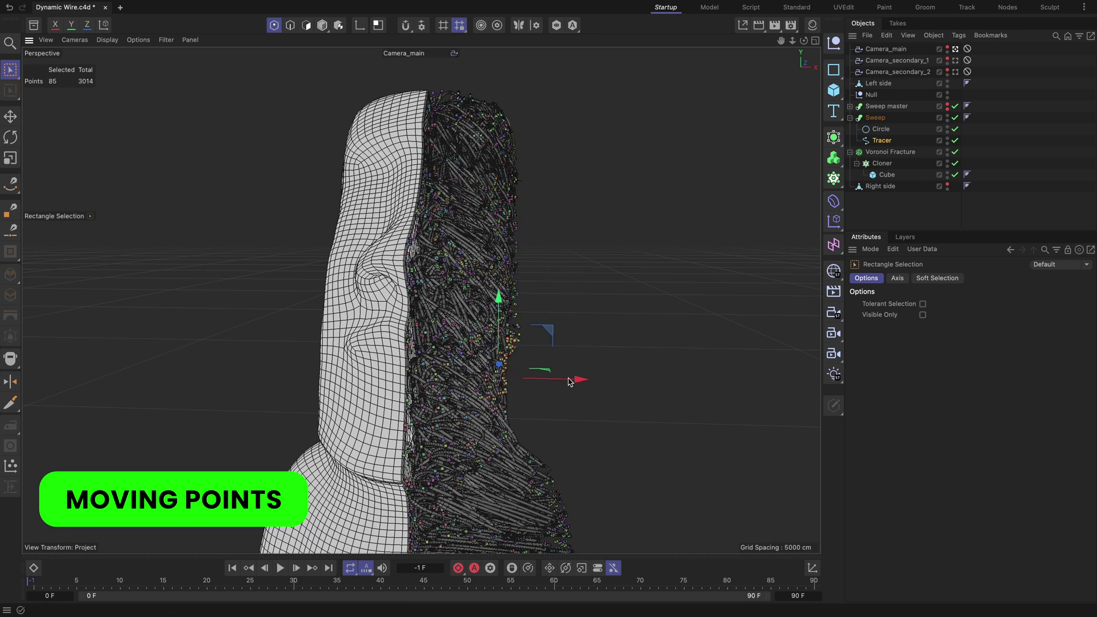
left_click_drag(557, 379, 504, 471)
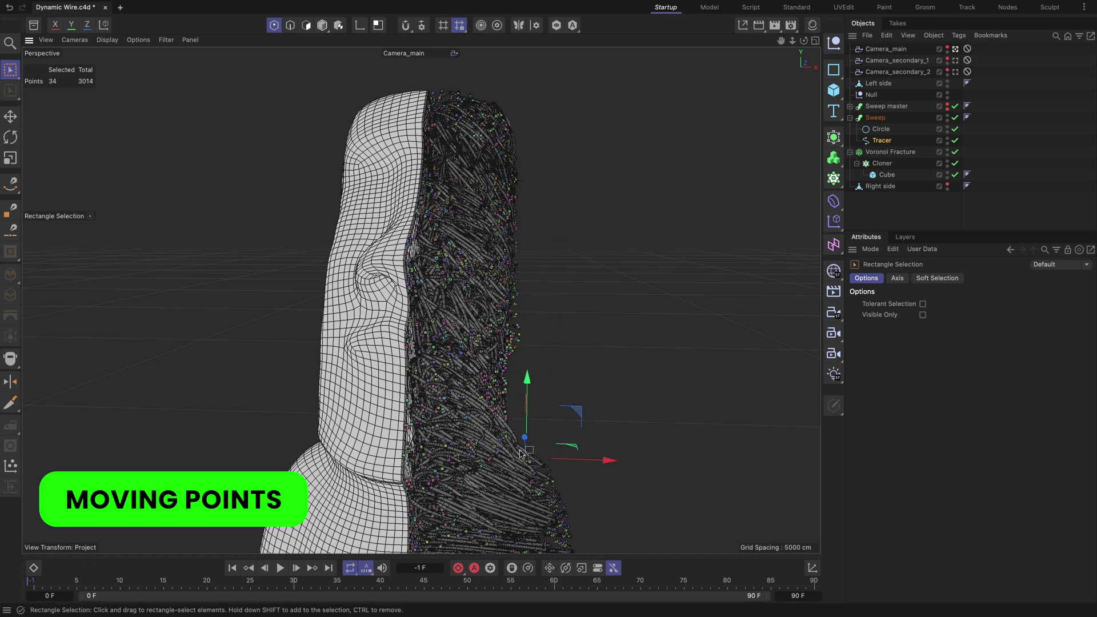
left_click_drag(528, 384, 527, 387)
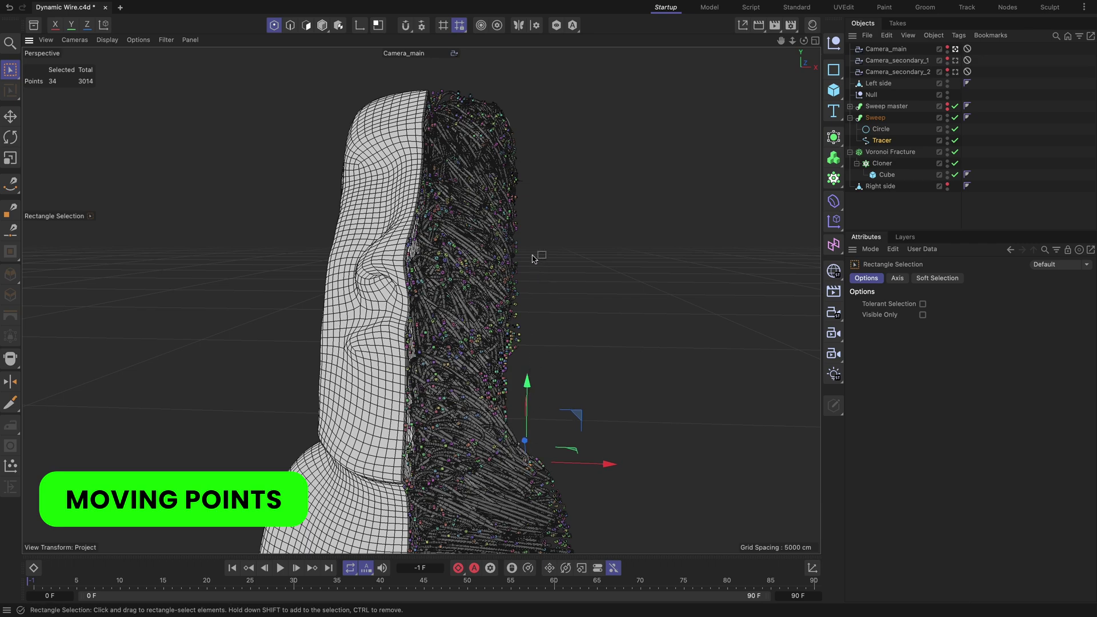
left_click_drag(527, 244, 513, 275, "ctrl")
Delete the marked stray points, then more on the head's right edge and top
key("Delete")
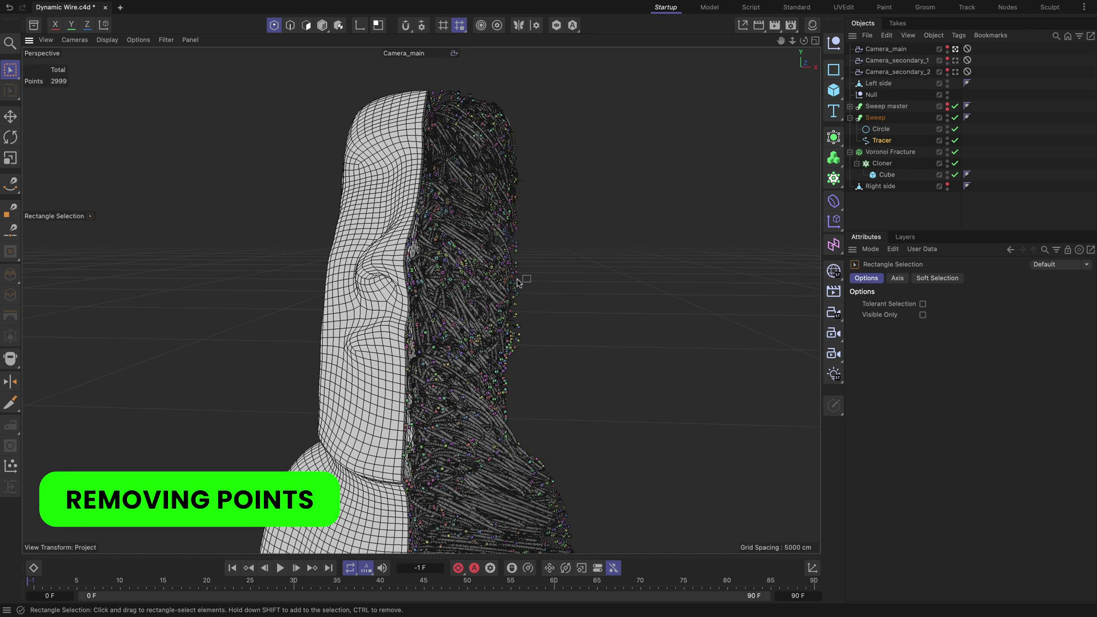
left_click_drag(532, 162, 507, 204)
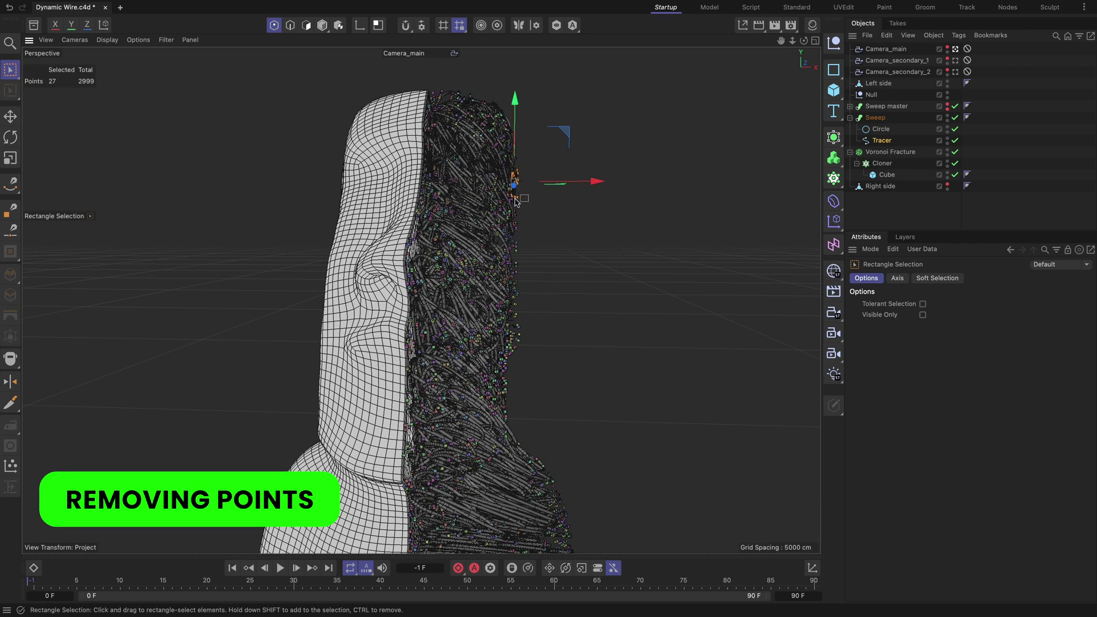
key("Delete")
left_click_drag(505, 94, 484, 125)
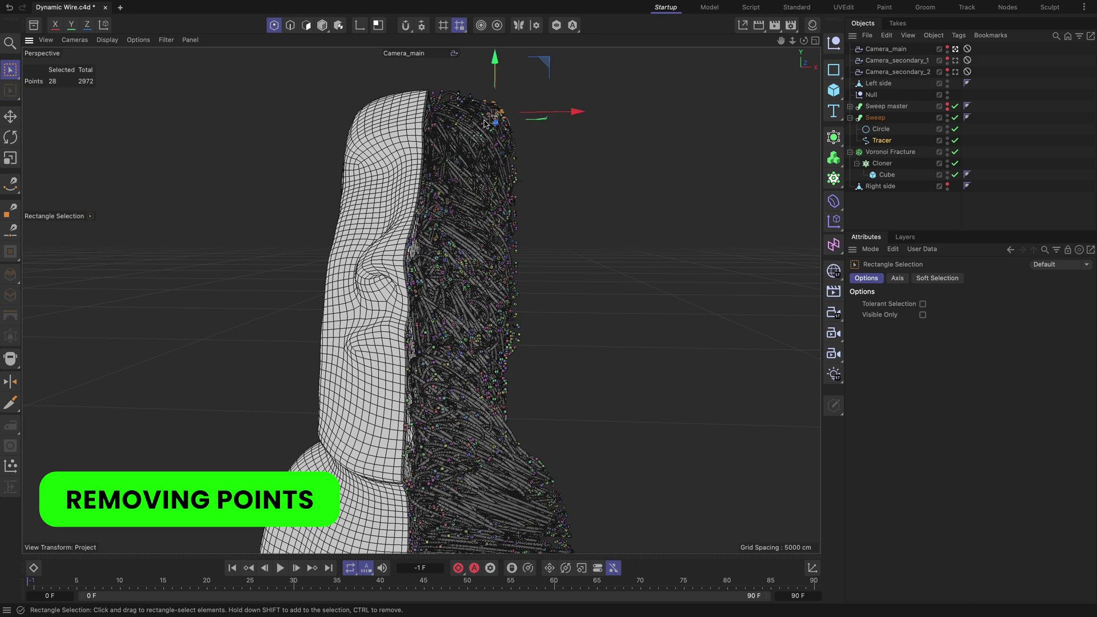
key("Delete")
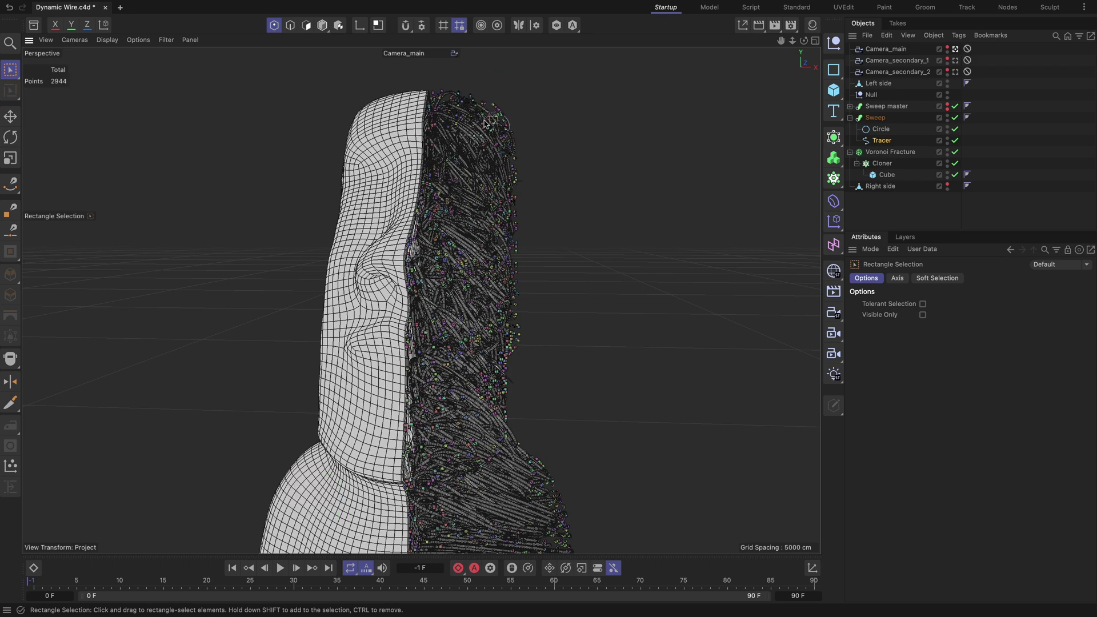